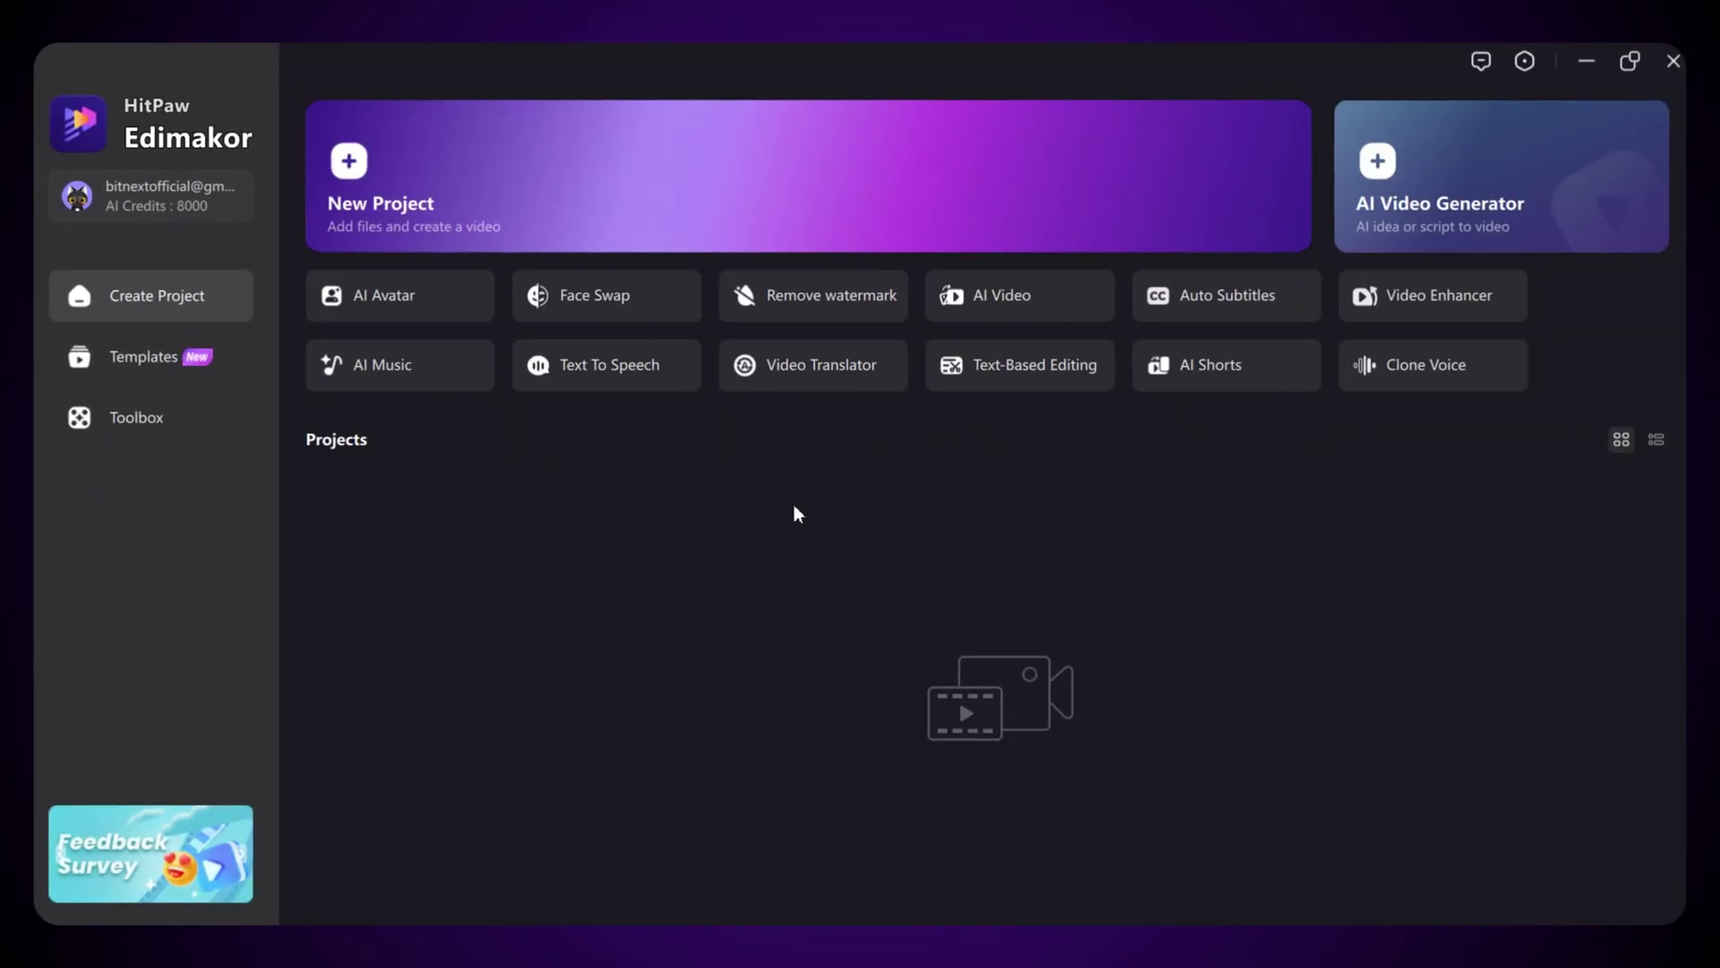
# Step: Open the Toolbox and browse its tool grid down and back to the top
pyautogui.click(107, 427)
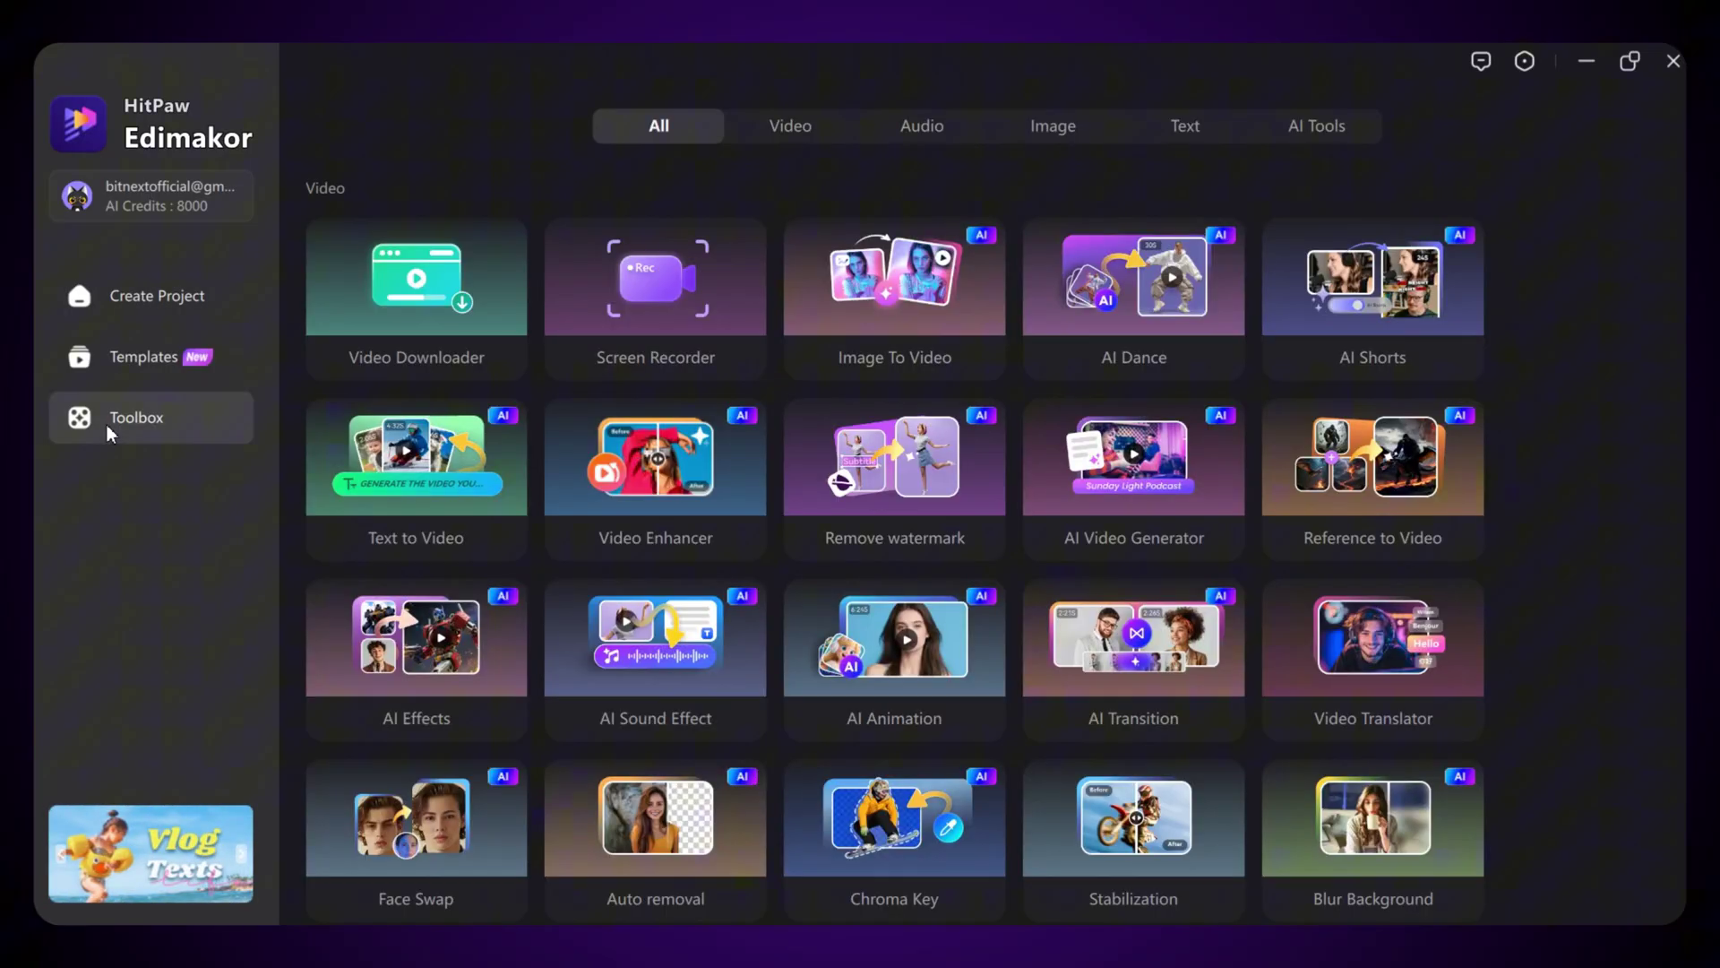
pyautogui.scroll(-10, 635, 410)
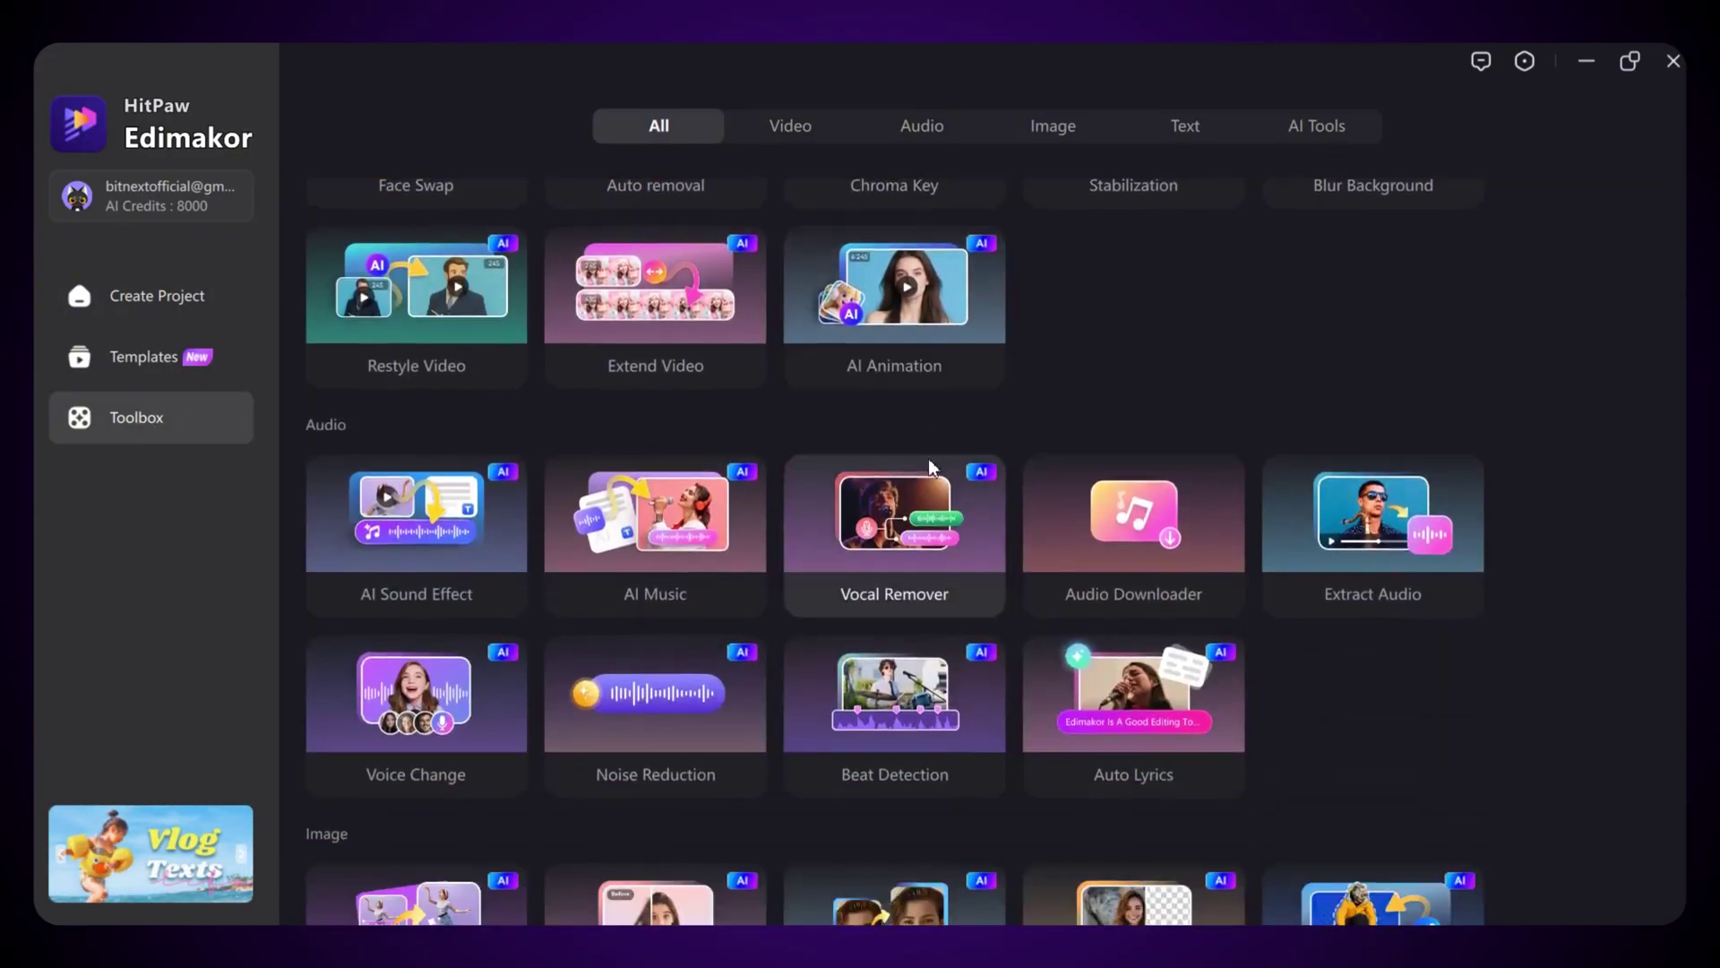
pyautogui.scroll(-10, 591, 574)
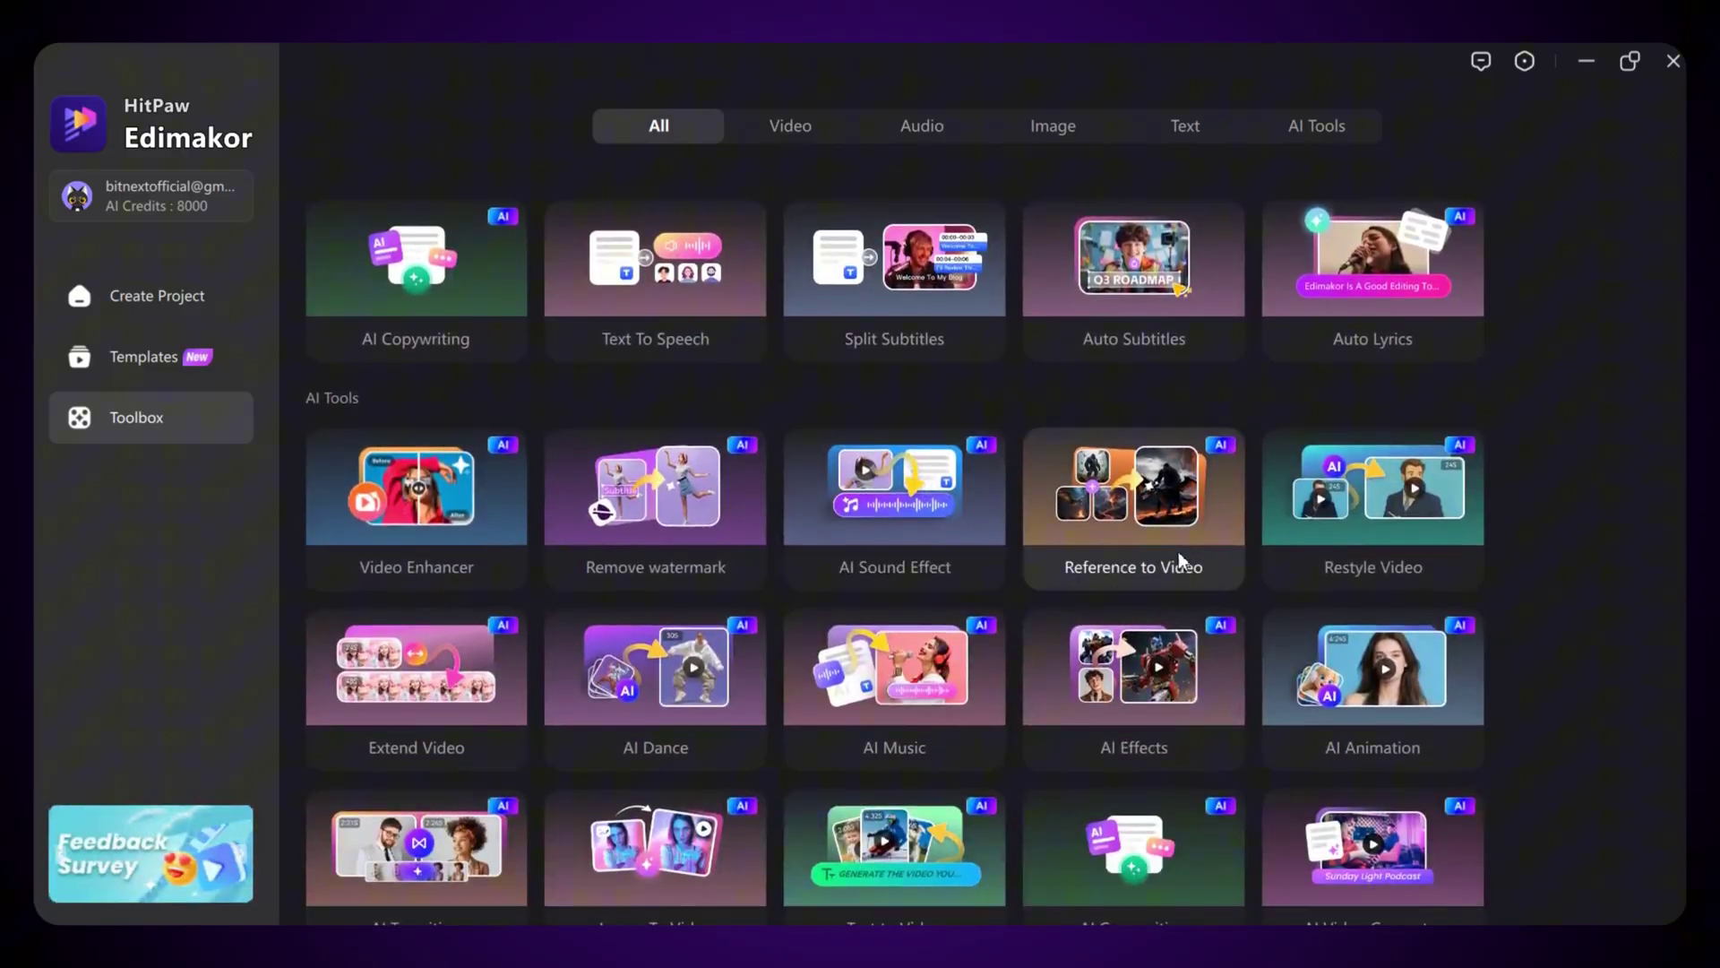
pyautogui.scroll(-8, 1632, 593)
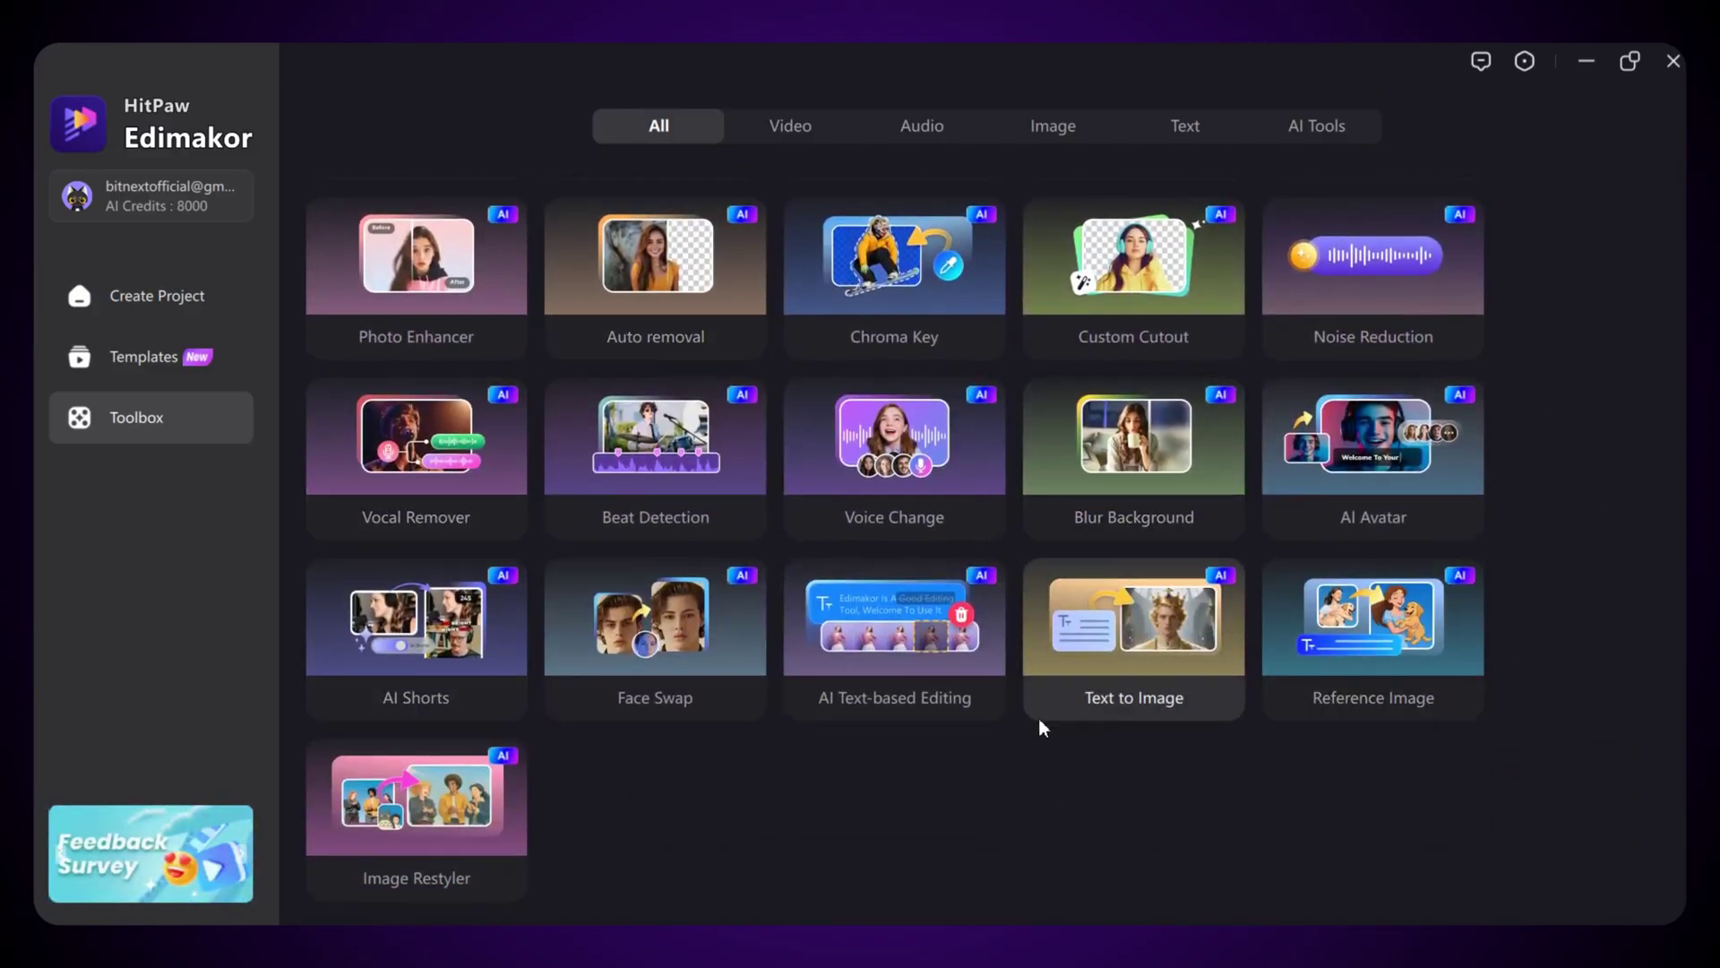
pyautogui.scroll(2, 681, 560)
pyautogui.scroll(12, 679, 560)
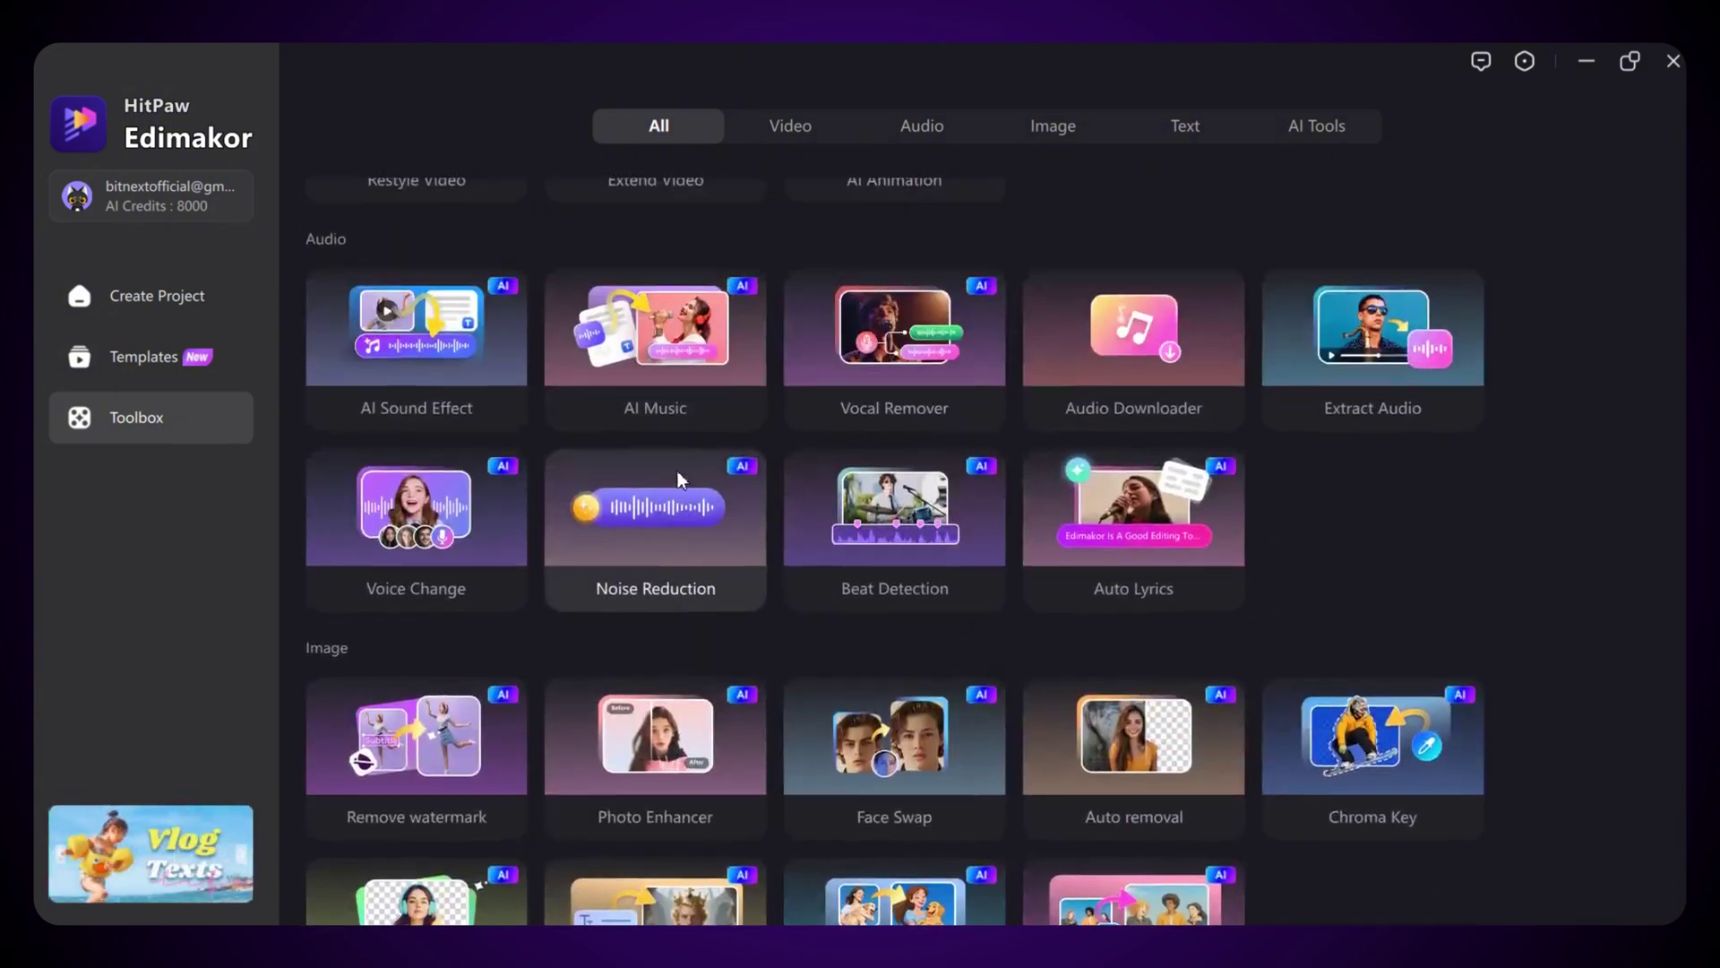
pyautogui.scroll(4, 717, 622)
pyautogui.scroll(4, 1215, 724)
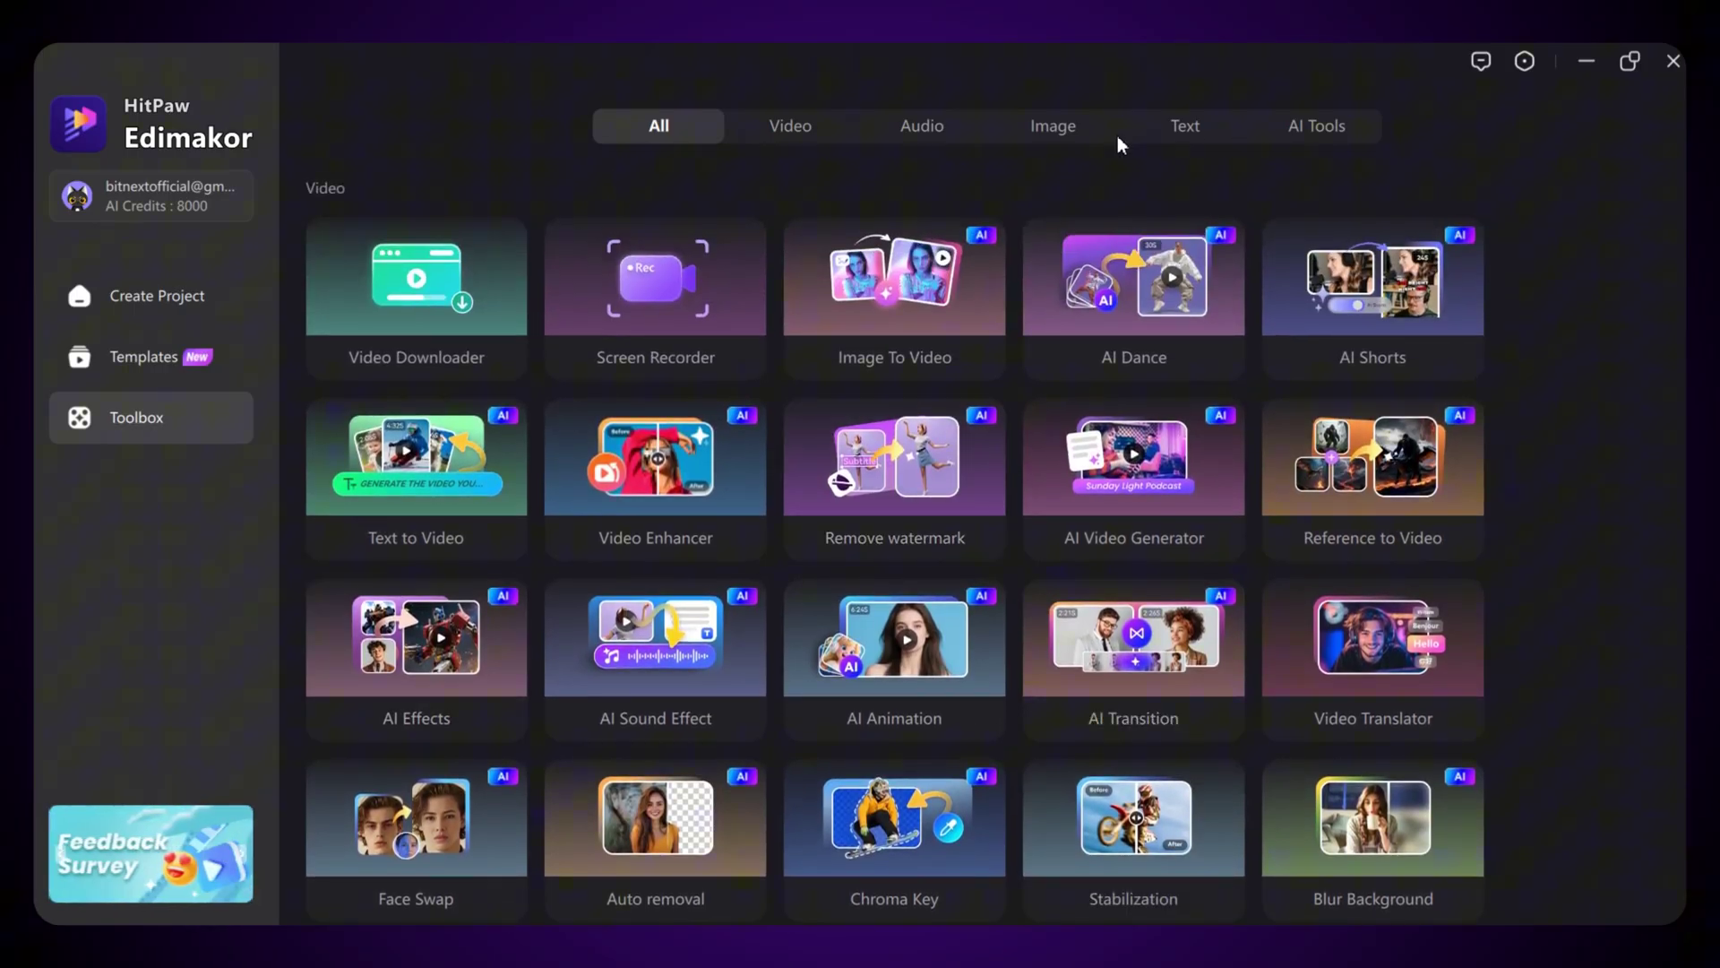
# Step: Start Text to Image from the Image tools, keeping Google Nano Banana as the model
pyautogui.click(1056, 125)
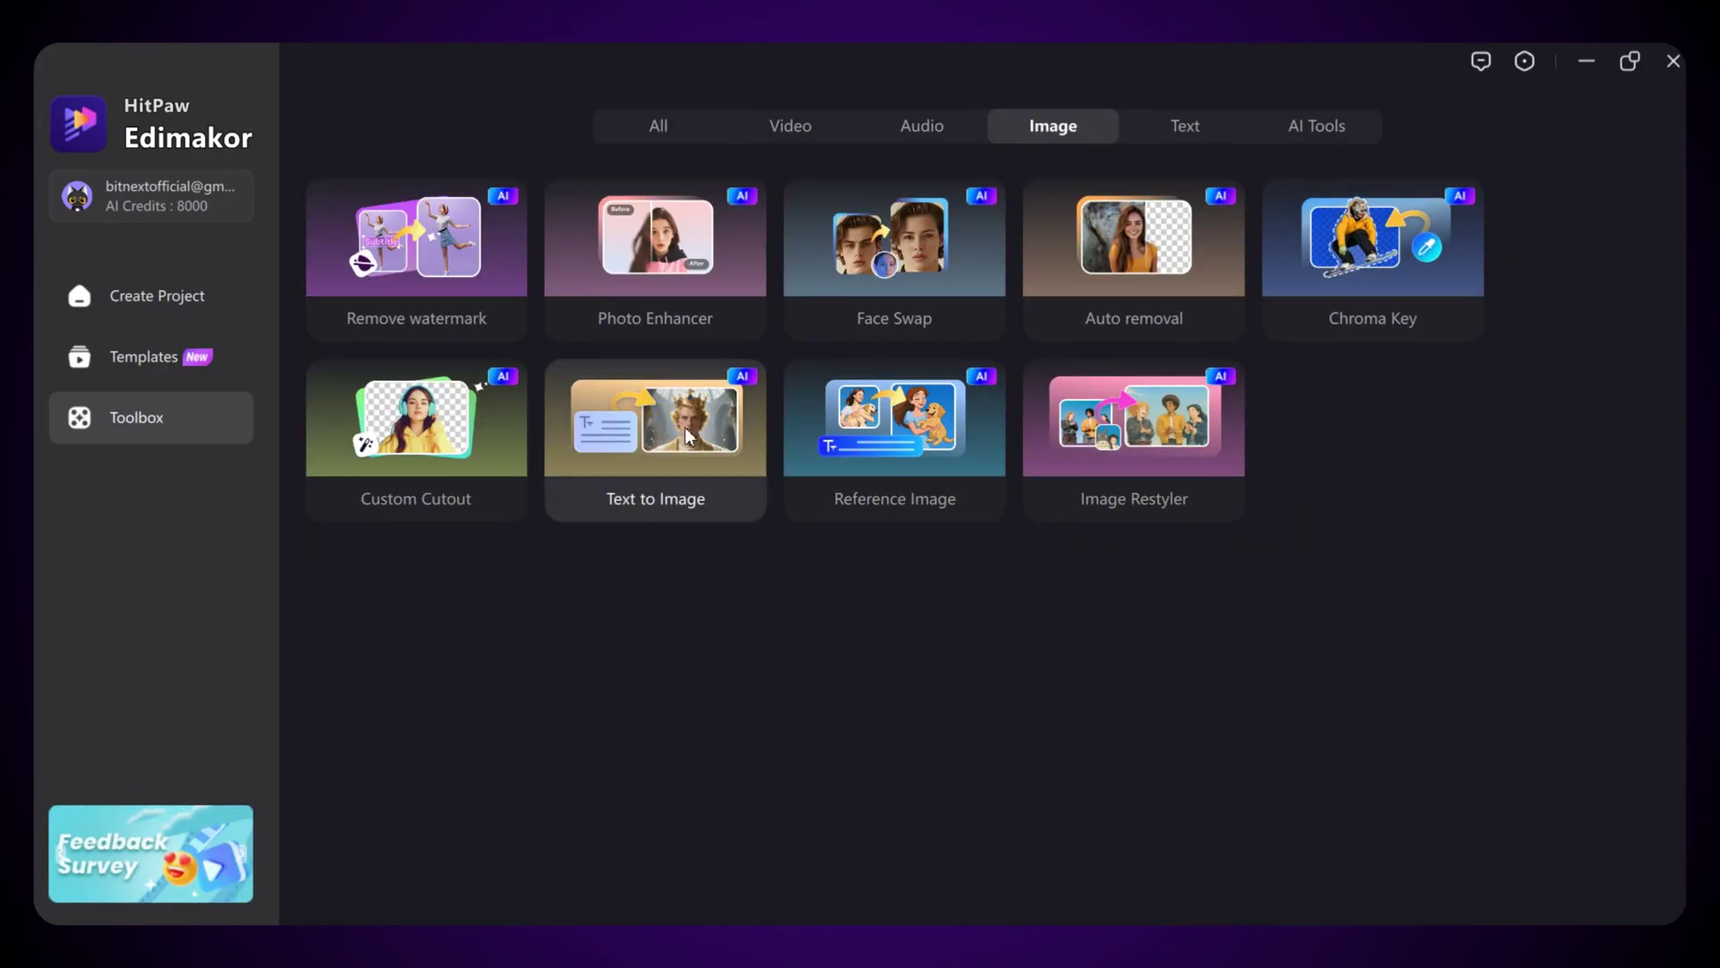
pyautogui.click(658, 499)
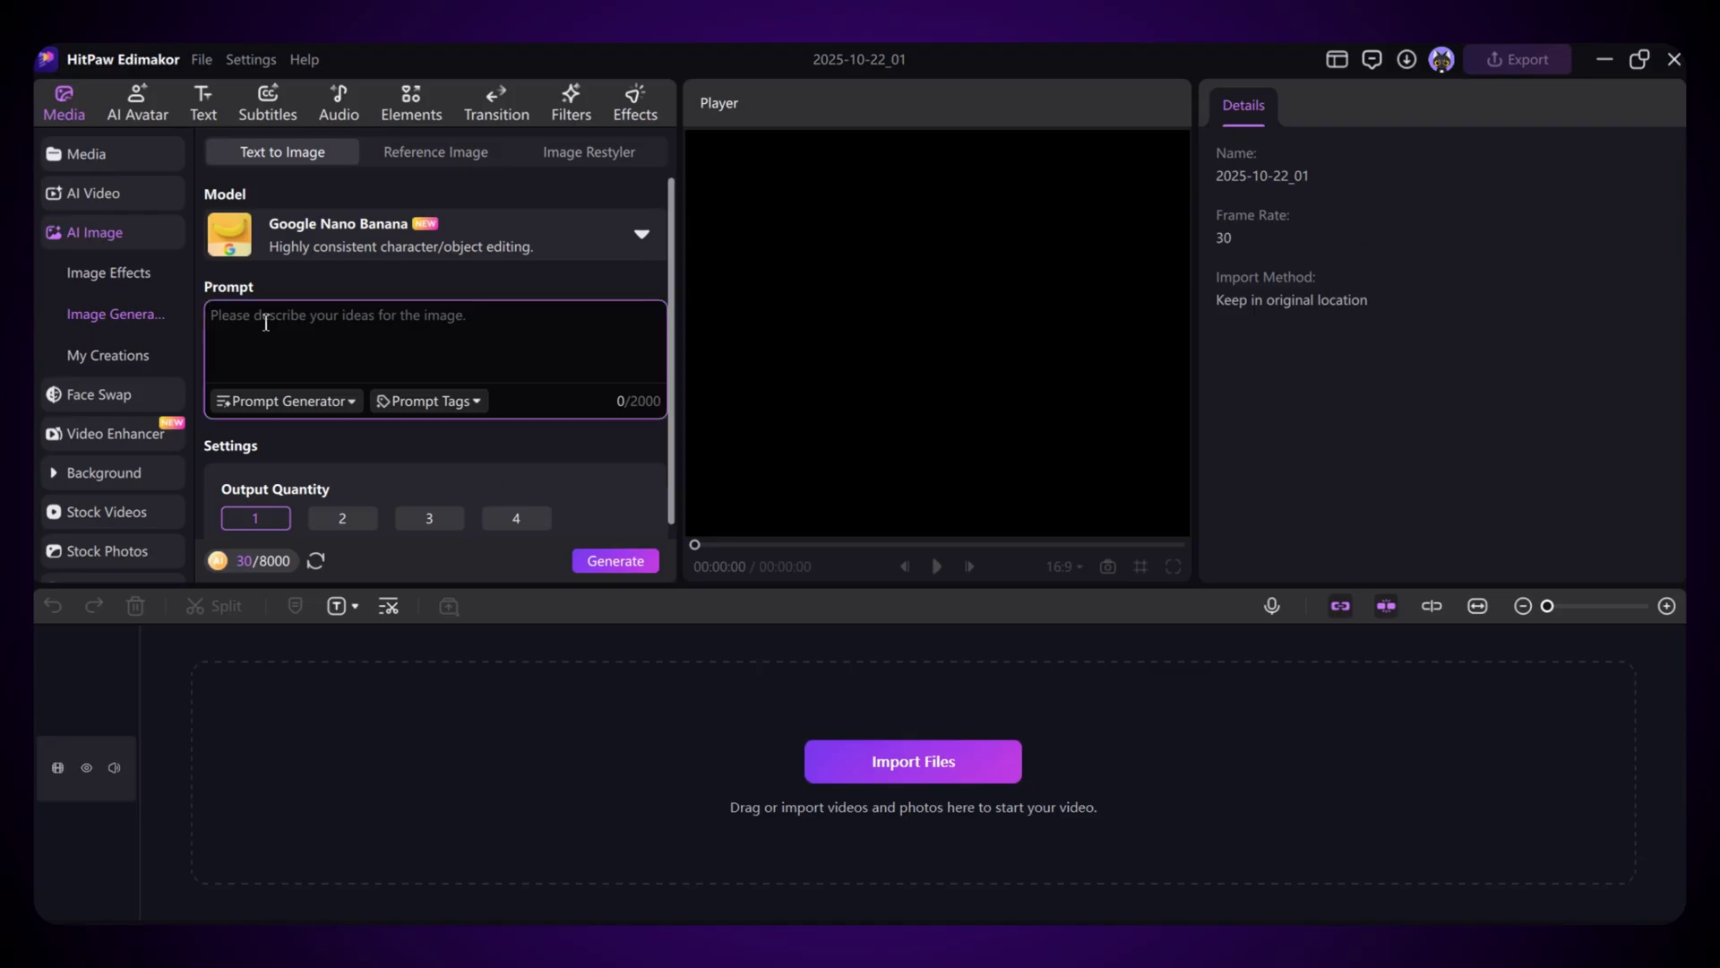
pyautogui.click(381, 231)
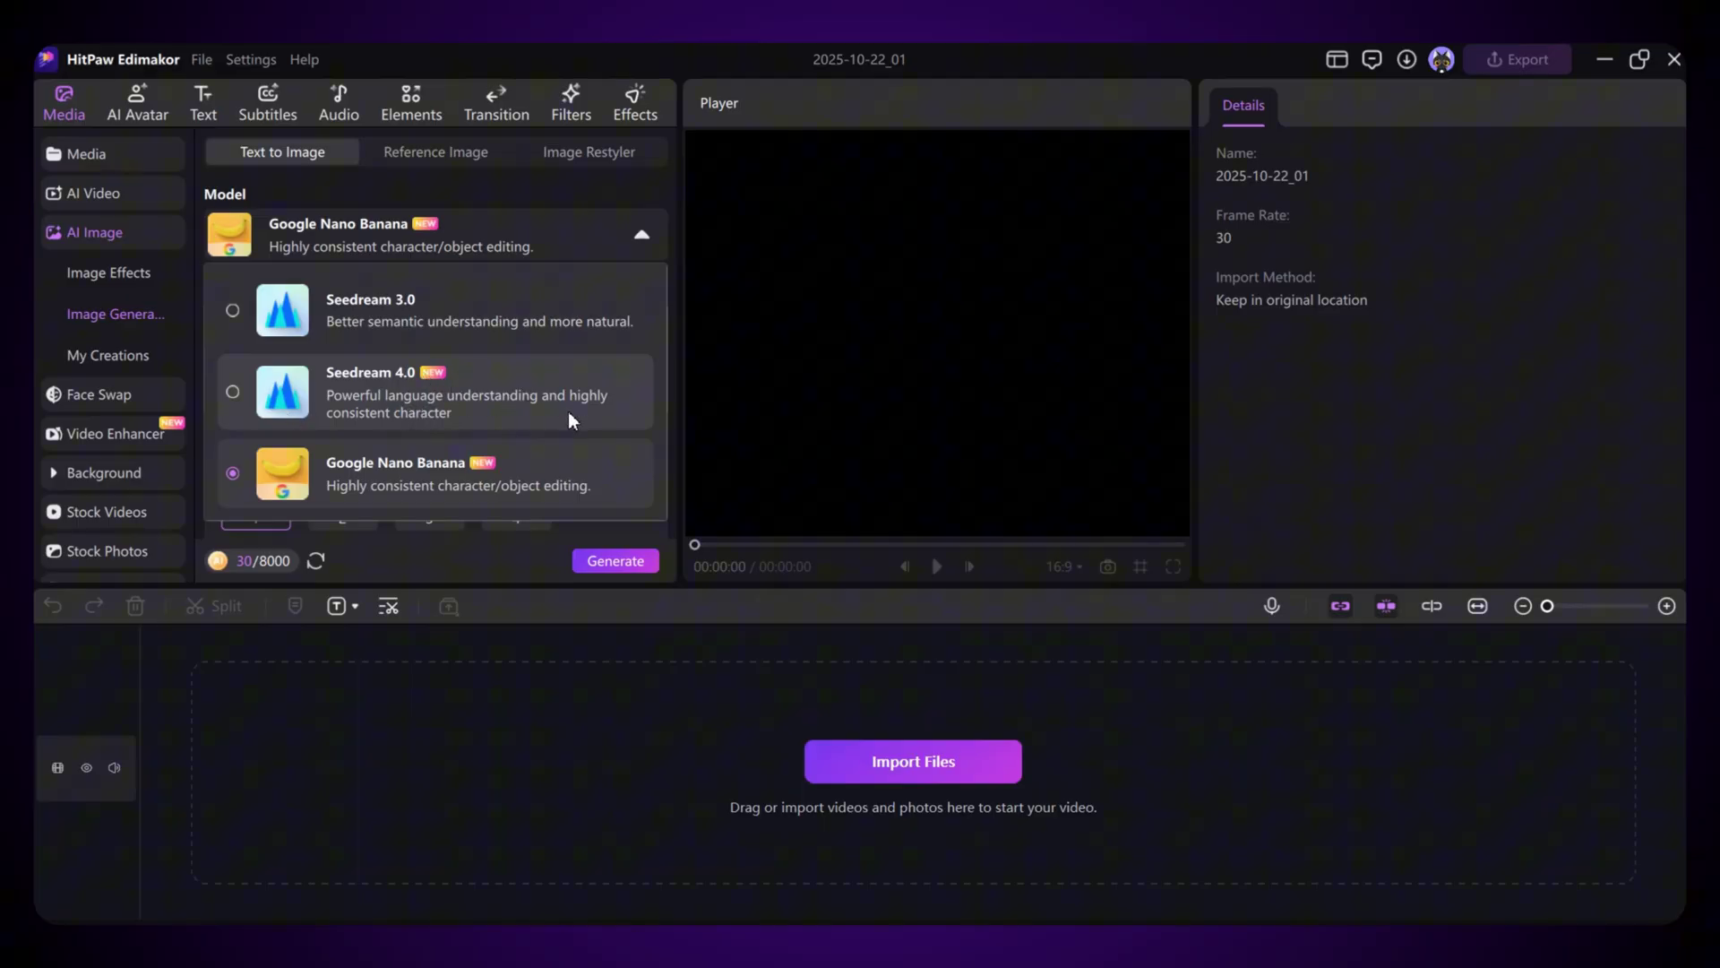
pyautogui.click(309, 483)
# Step: Paste the 677-character beach scene prompt, closing Image to Prompt without using it
pyautogui.click(284, 328)
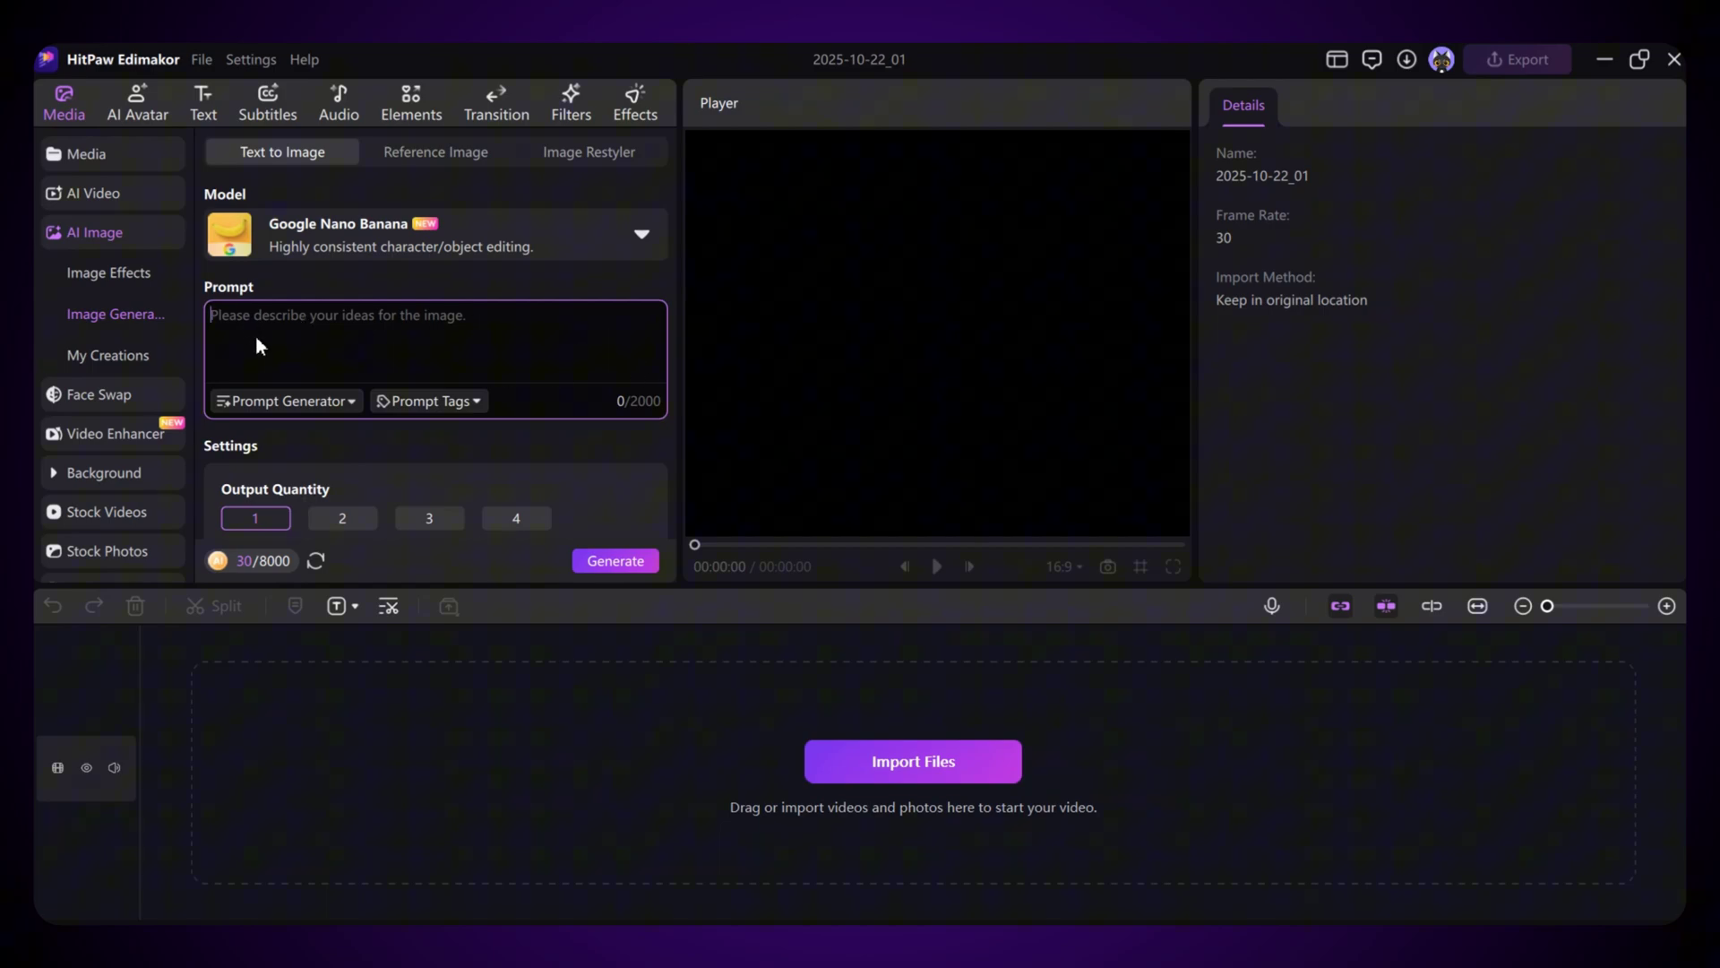
pyautogui.hotkey('ctrl', 'v')
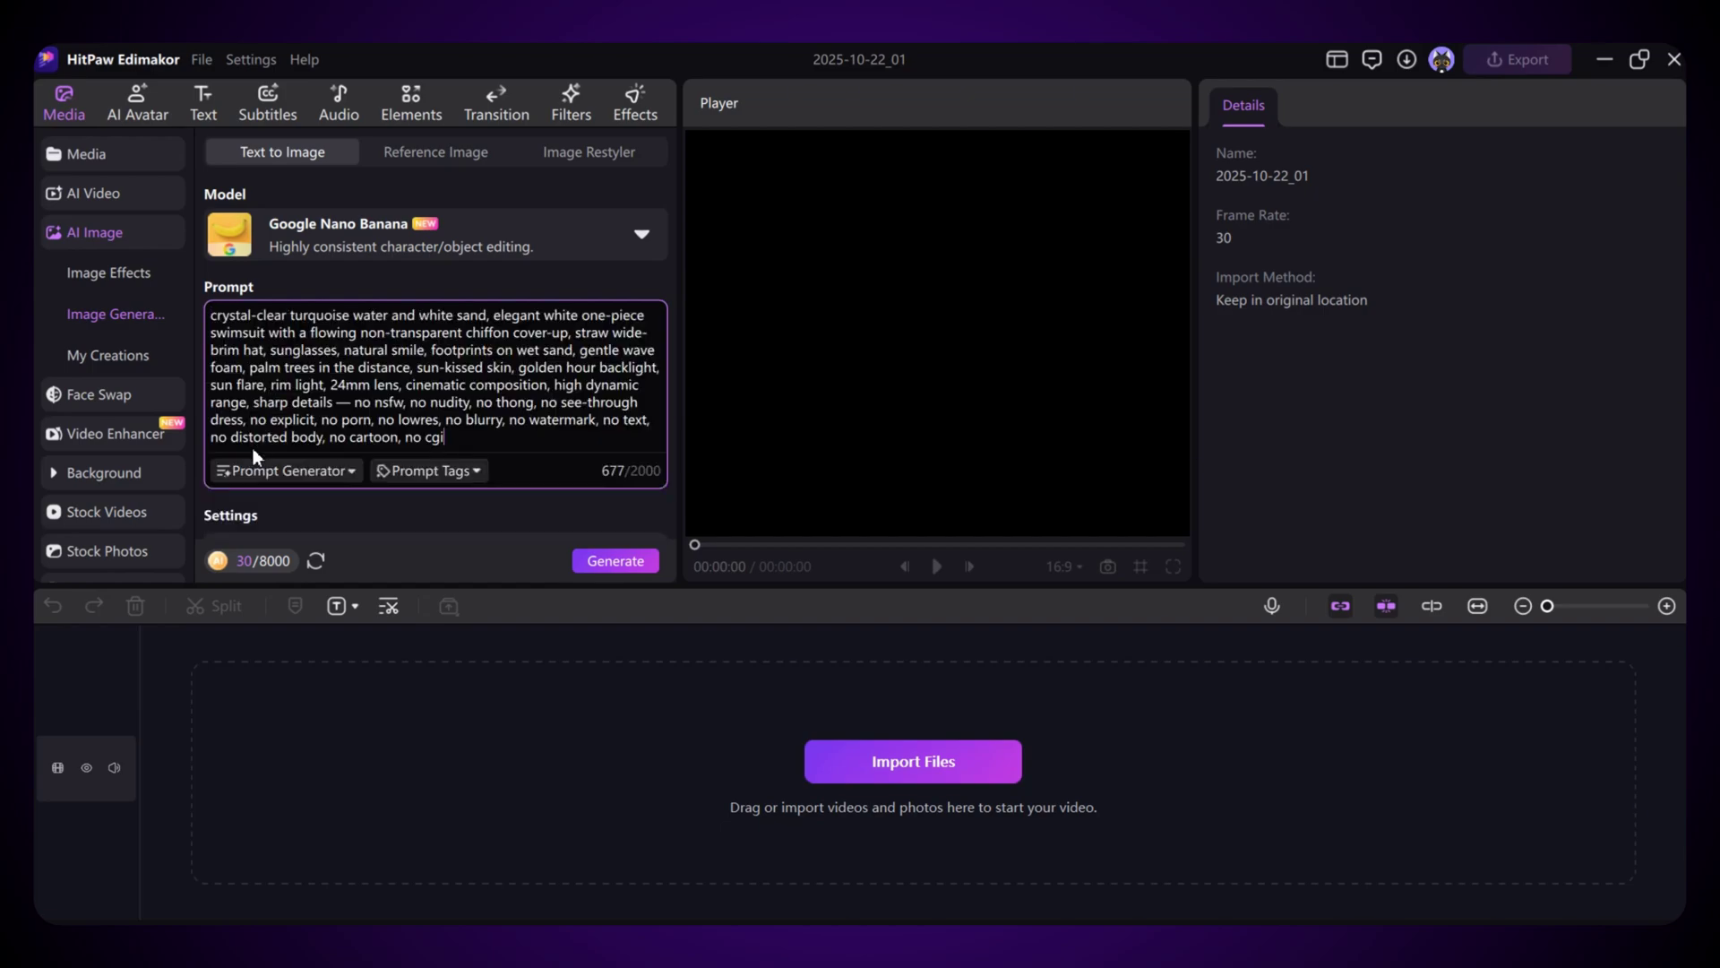
pyautogui.click(310, 469)
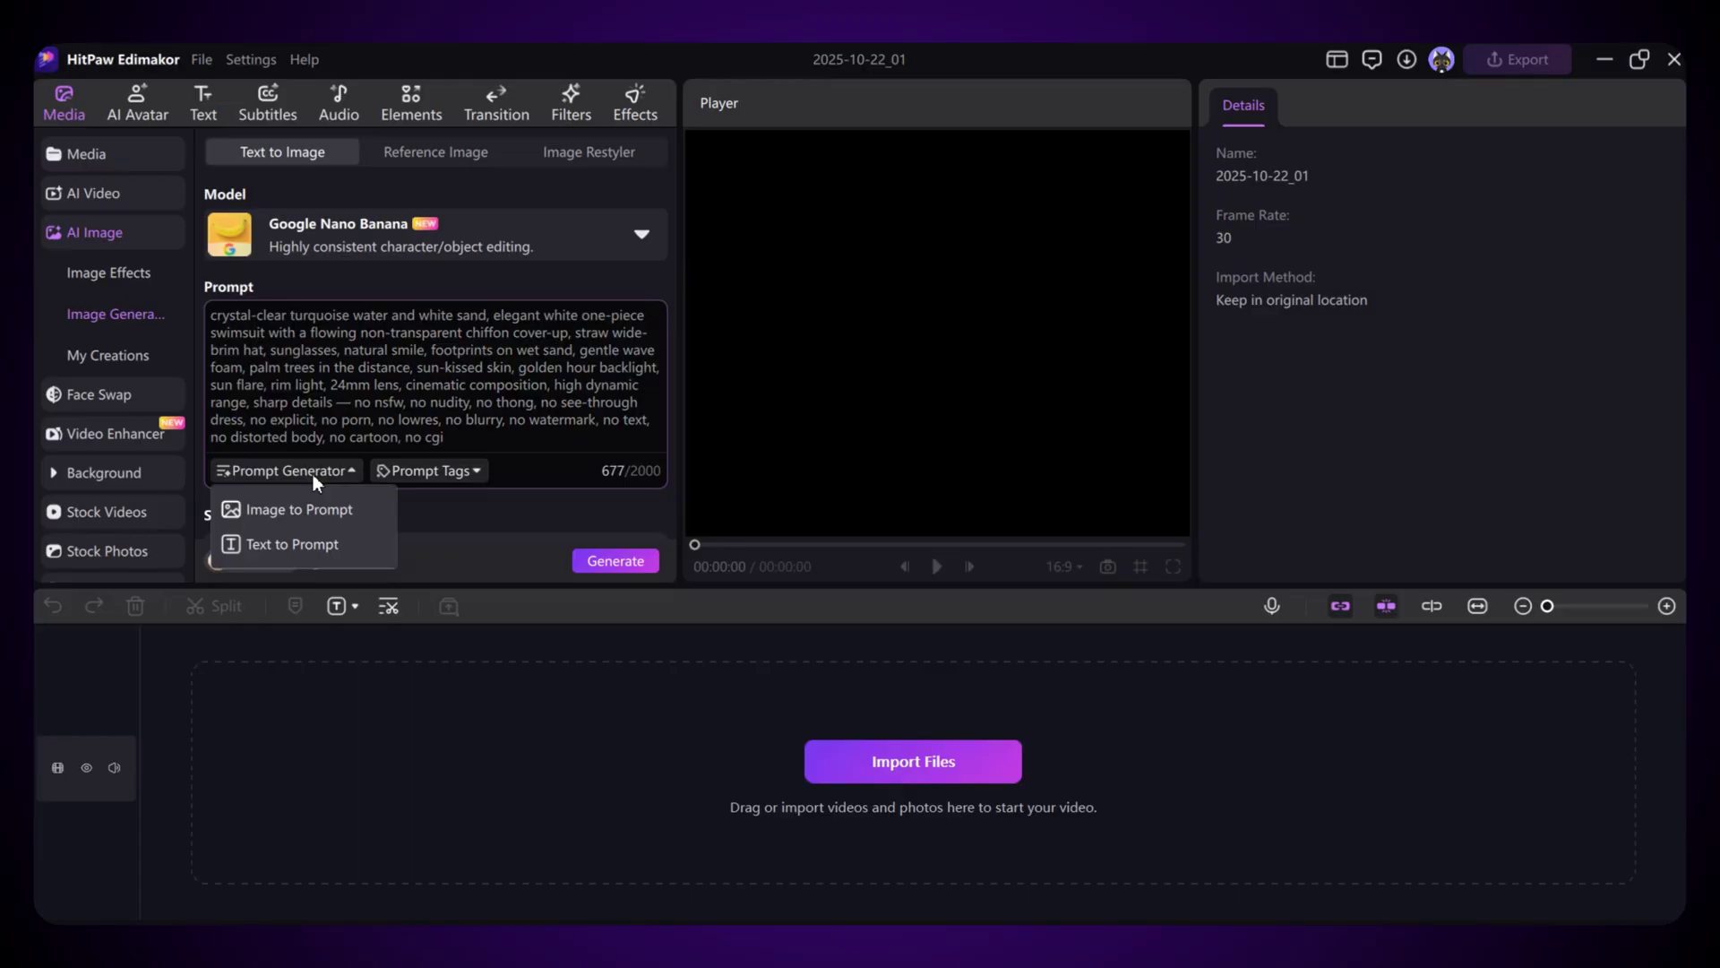
pyautogui.click(289, 518)
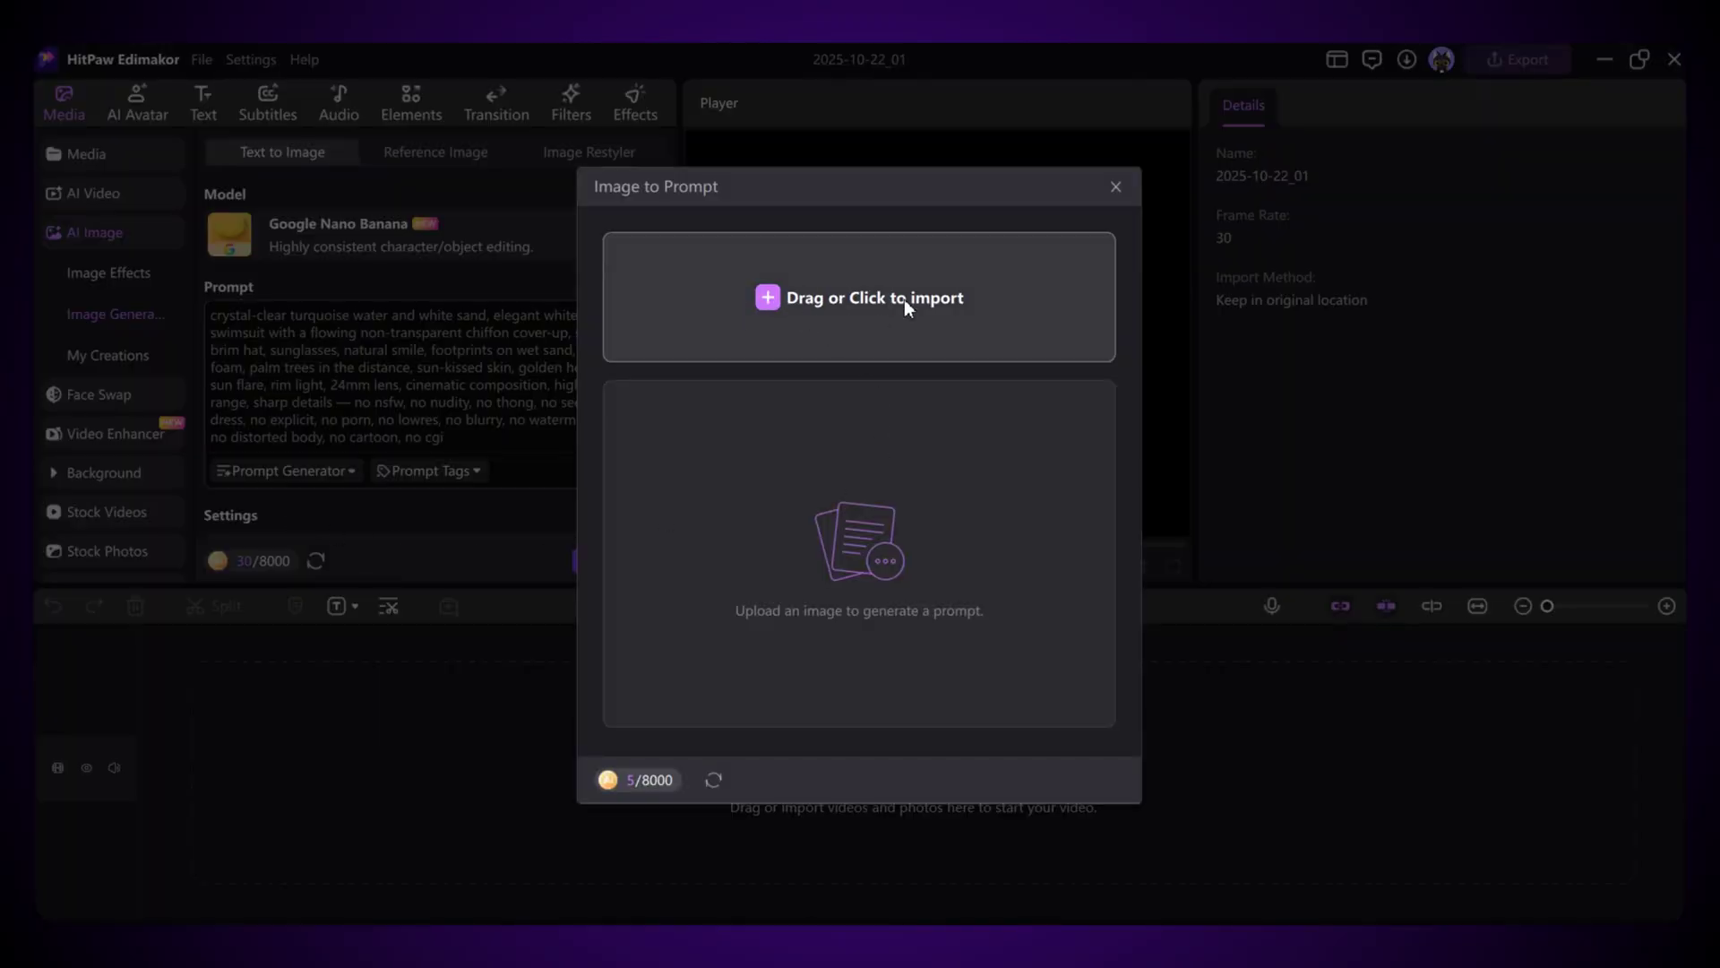
pyautogui.click(1115, 187)
pyautogui.scroll(-2, 278, 470)
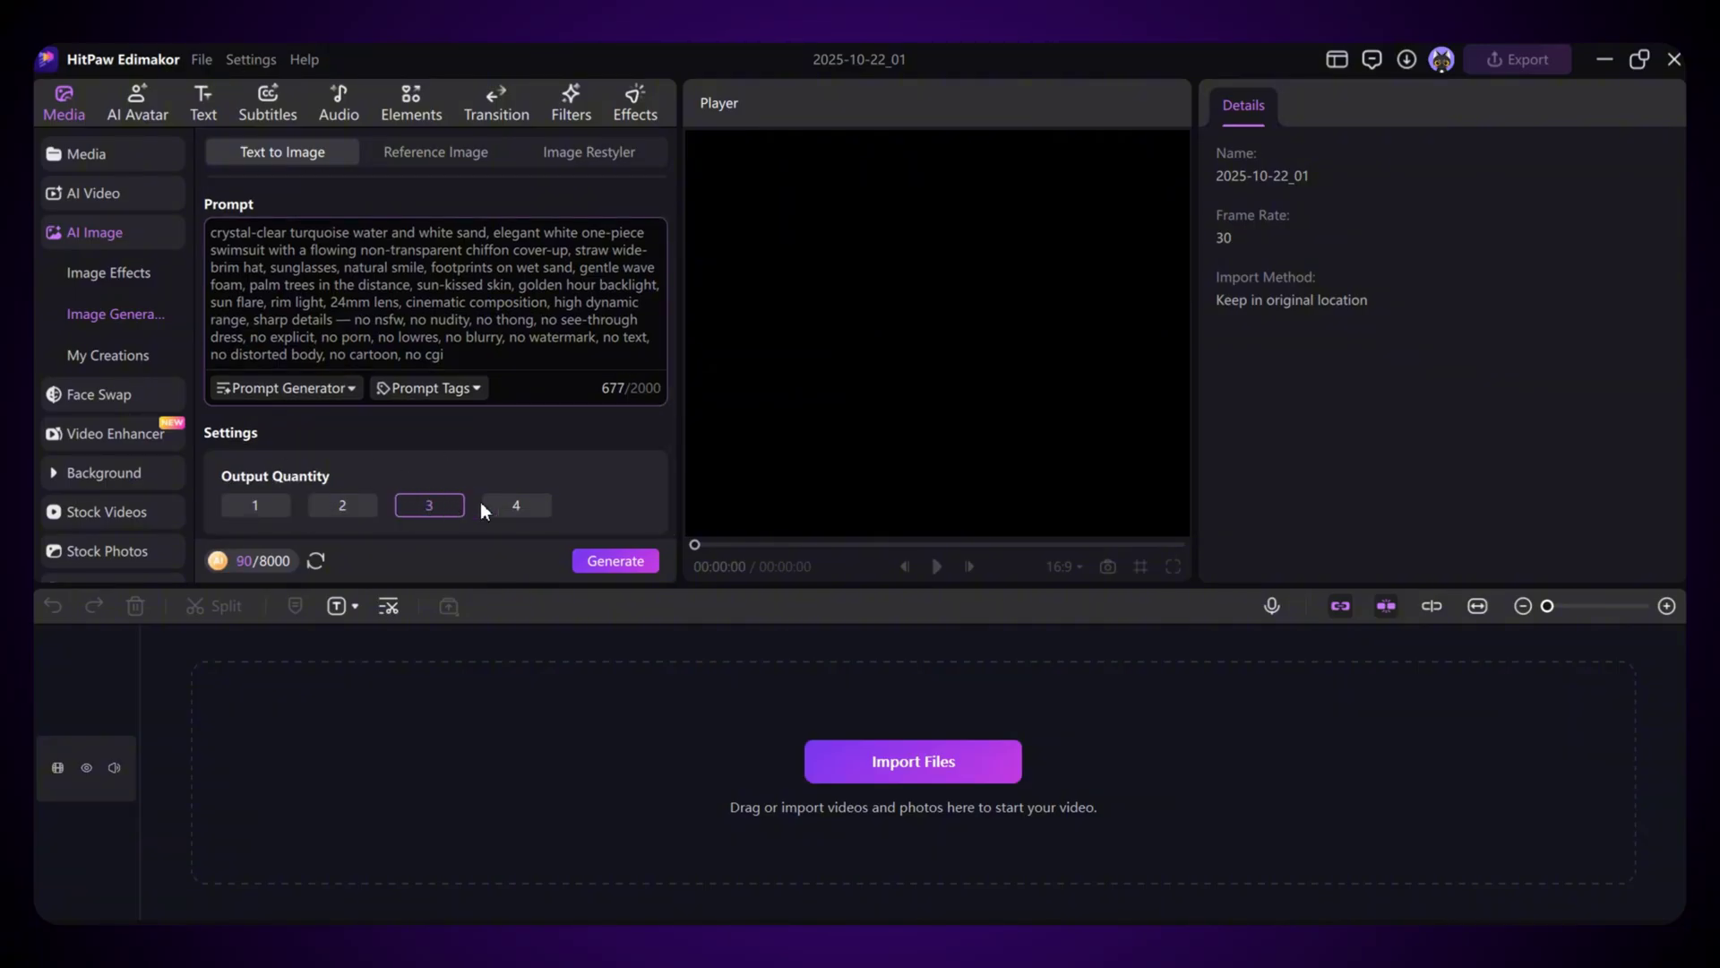
# Step: Open My Creations and preview the rainforest waterfall image in the player
pyautogui.click(613, 560)
pyautogui.click(277, 215)
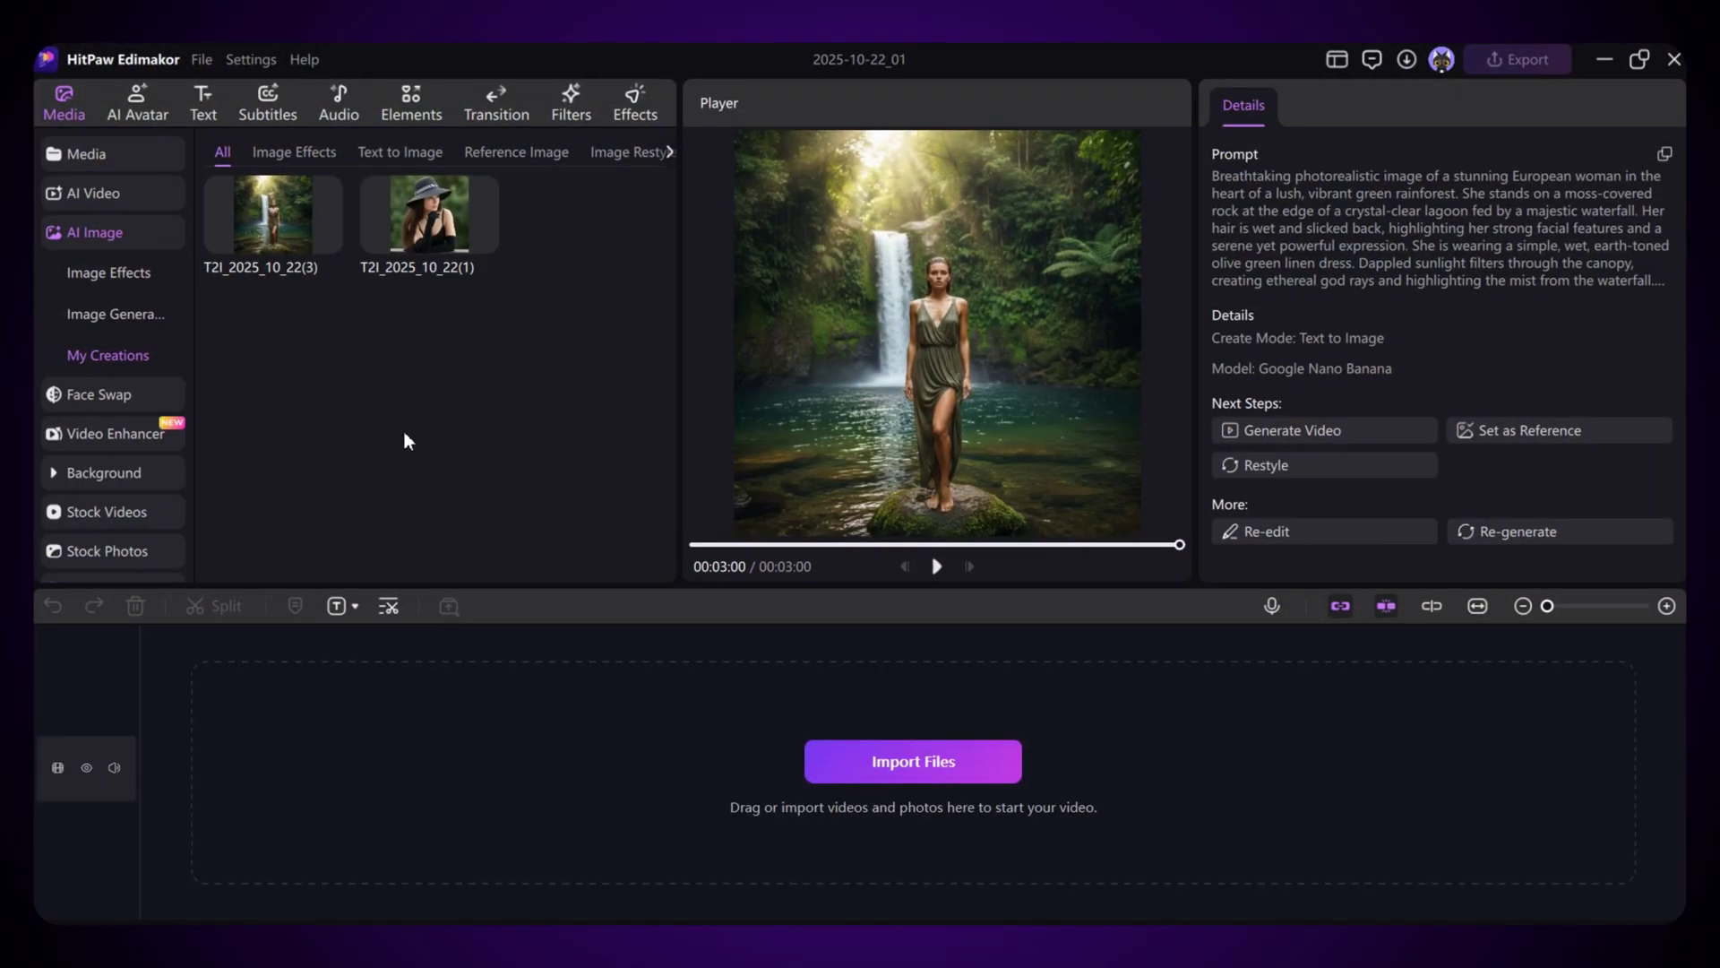
# Step: Switch the Text to Image model to Seedream 4.0 and paste the beach selfie prompt
pyautogui.click(133, 314)
pyautogui.click(275, 236)
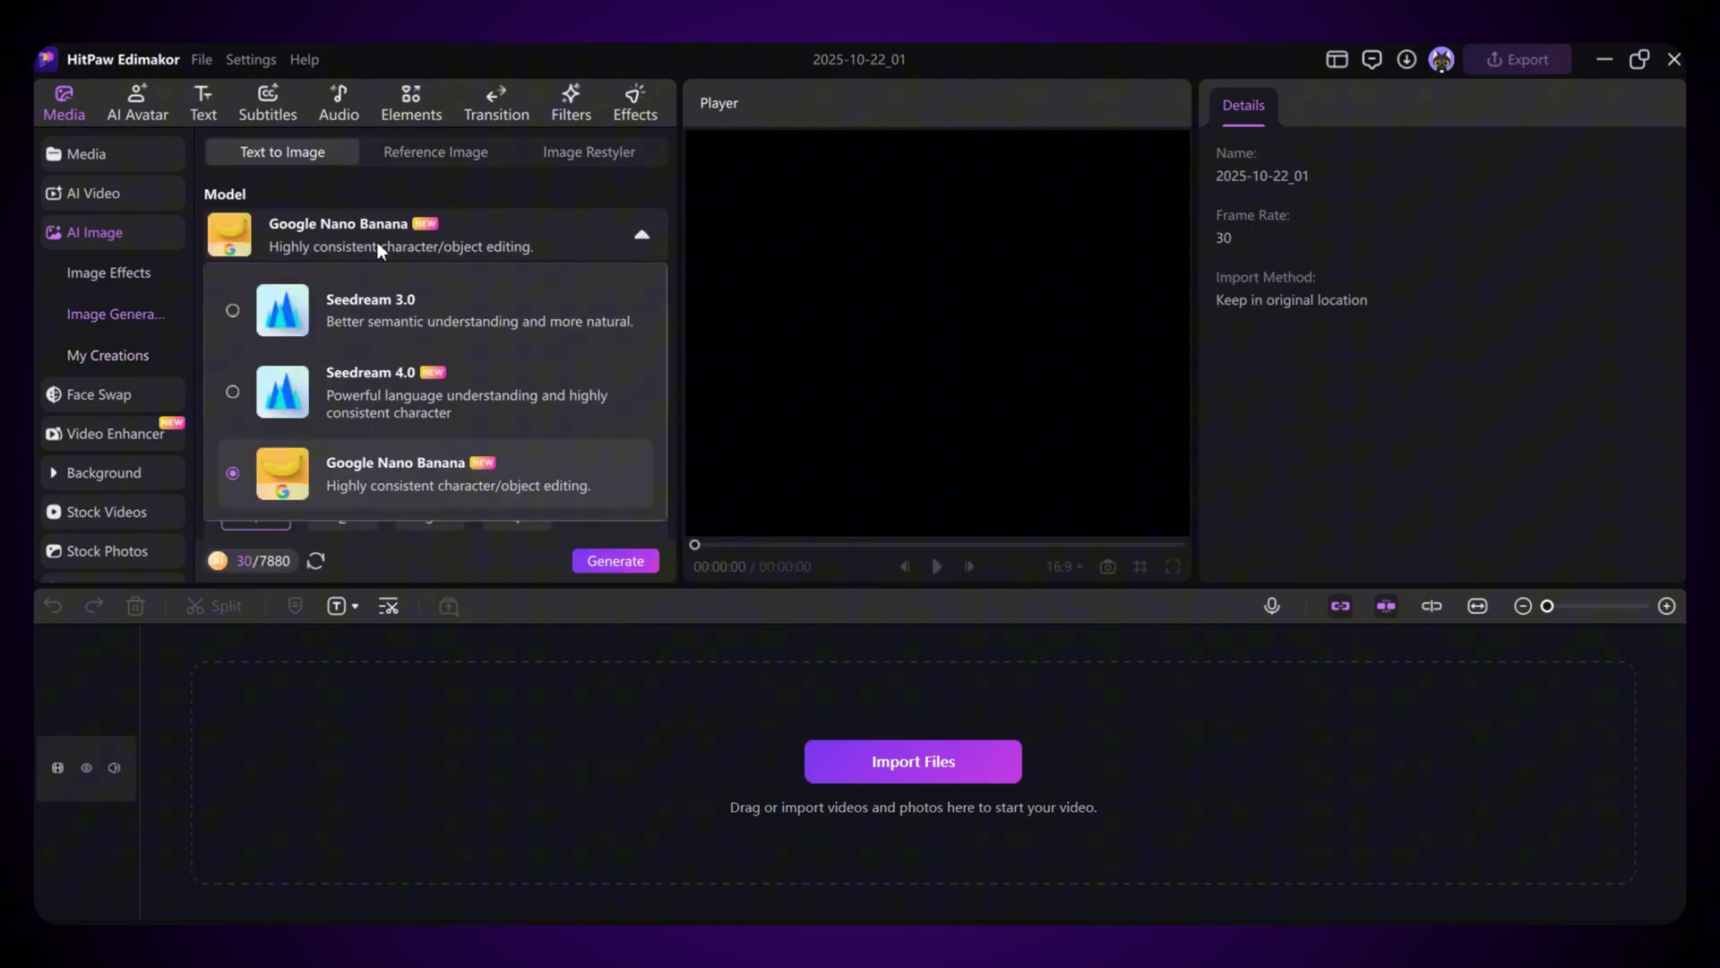
pyautogui.click(234, 392)
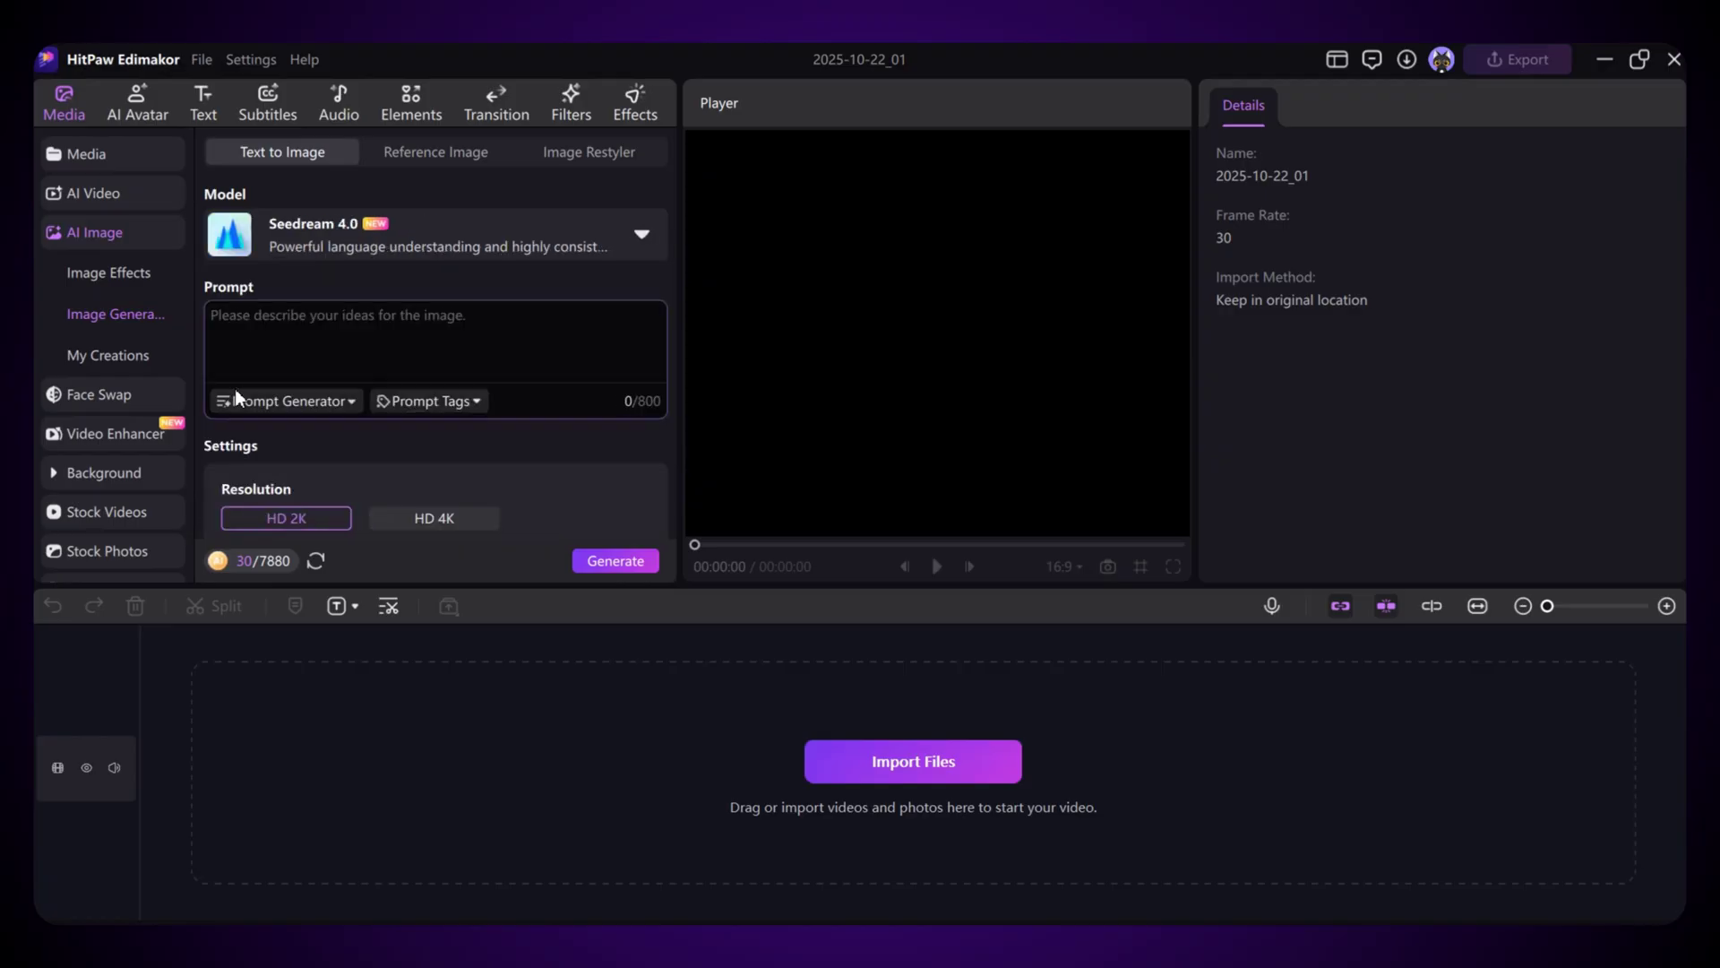
pyautogui.hotkey('ctrl', 'v')
pyautogui.scroll(-2, 398, 337)
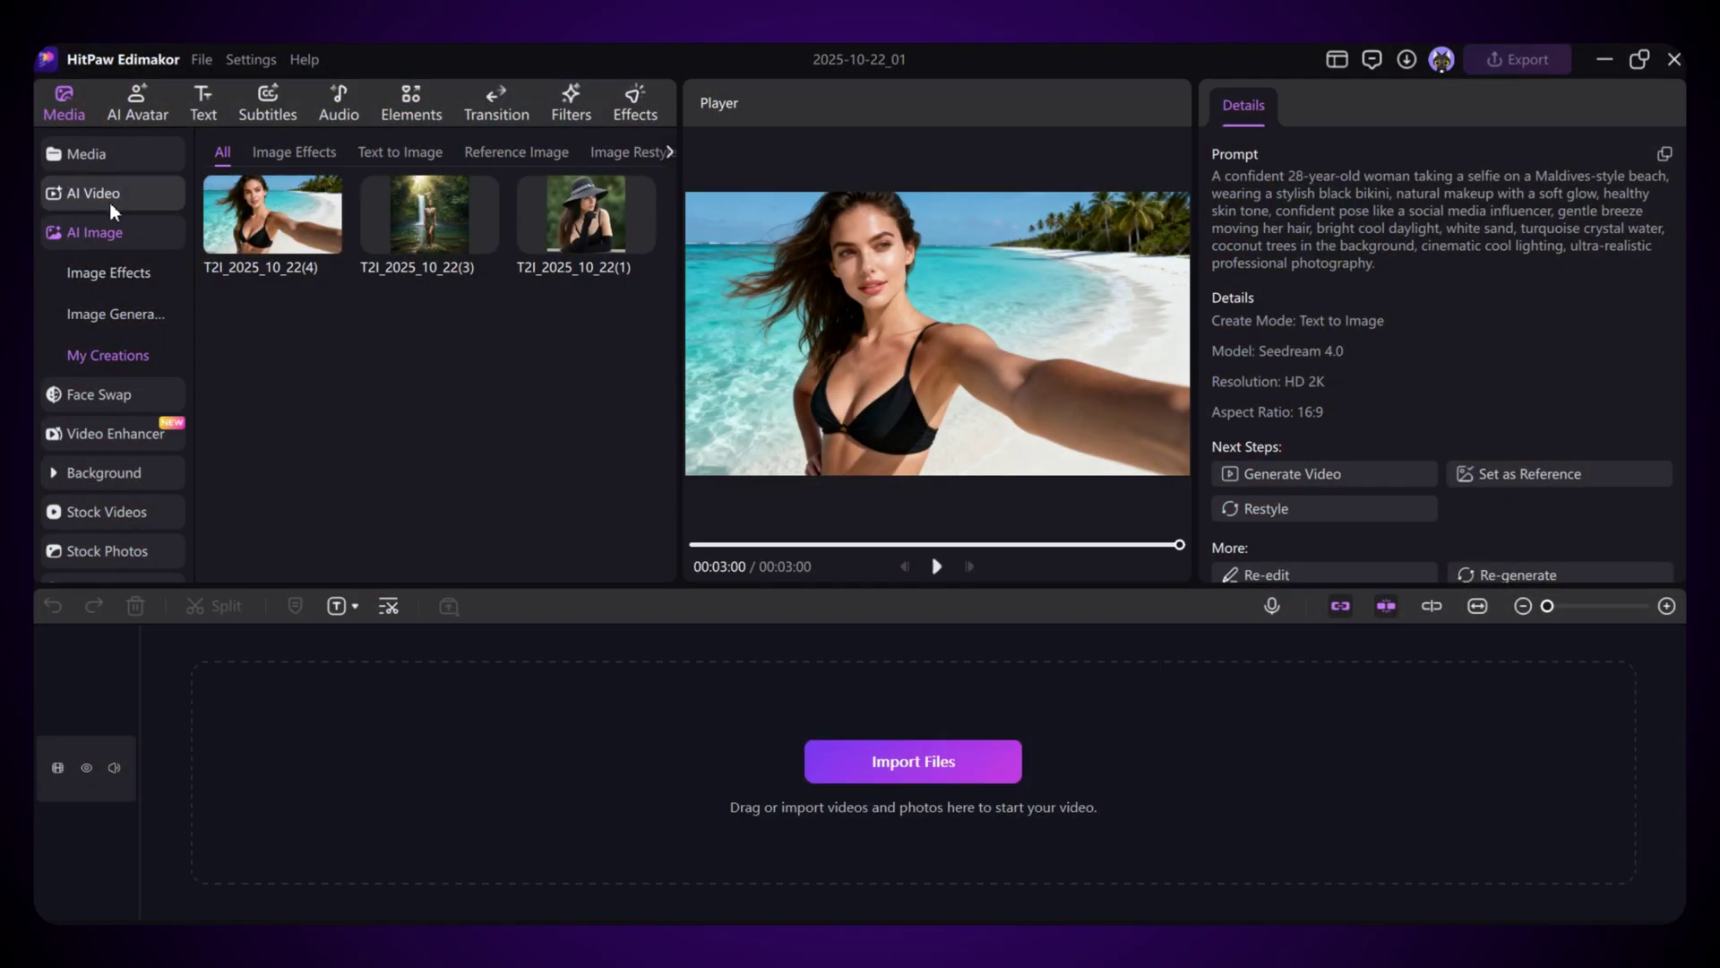
# Step: Open the AI Video Image To Video generator and show its model list
pyautogui.click(73, 191)
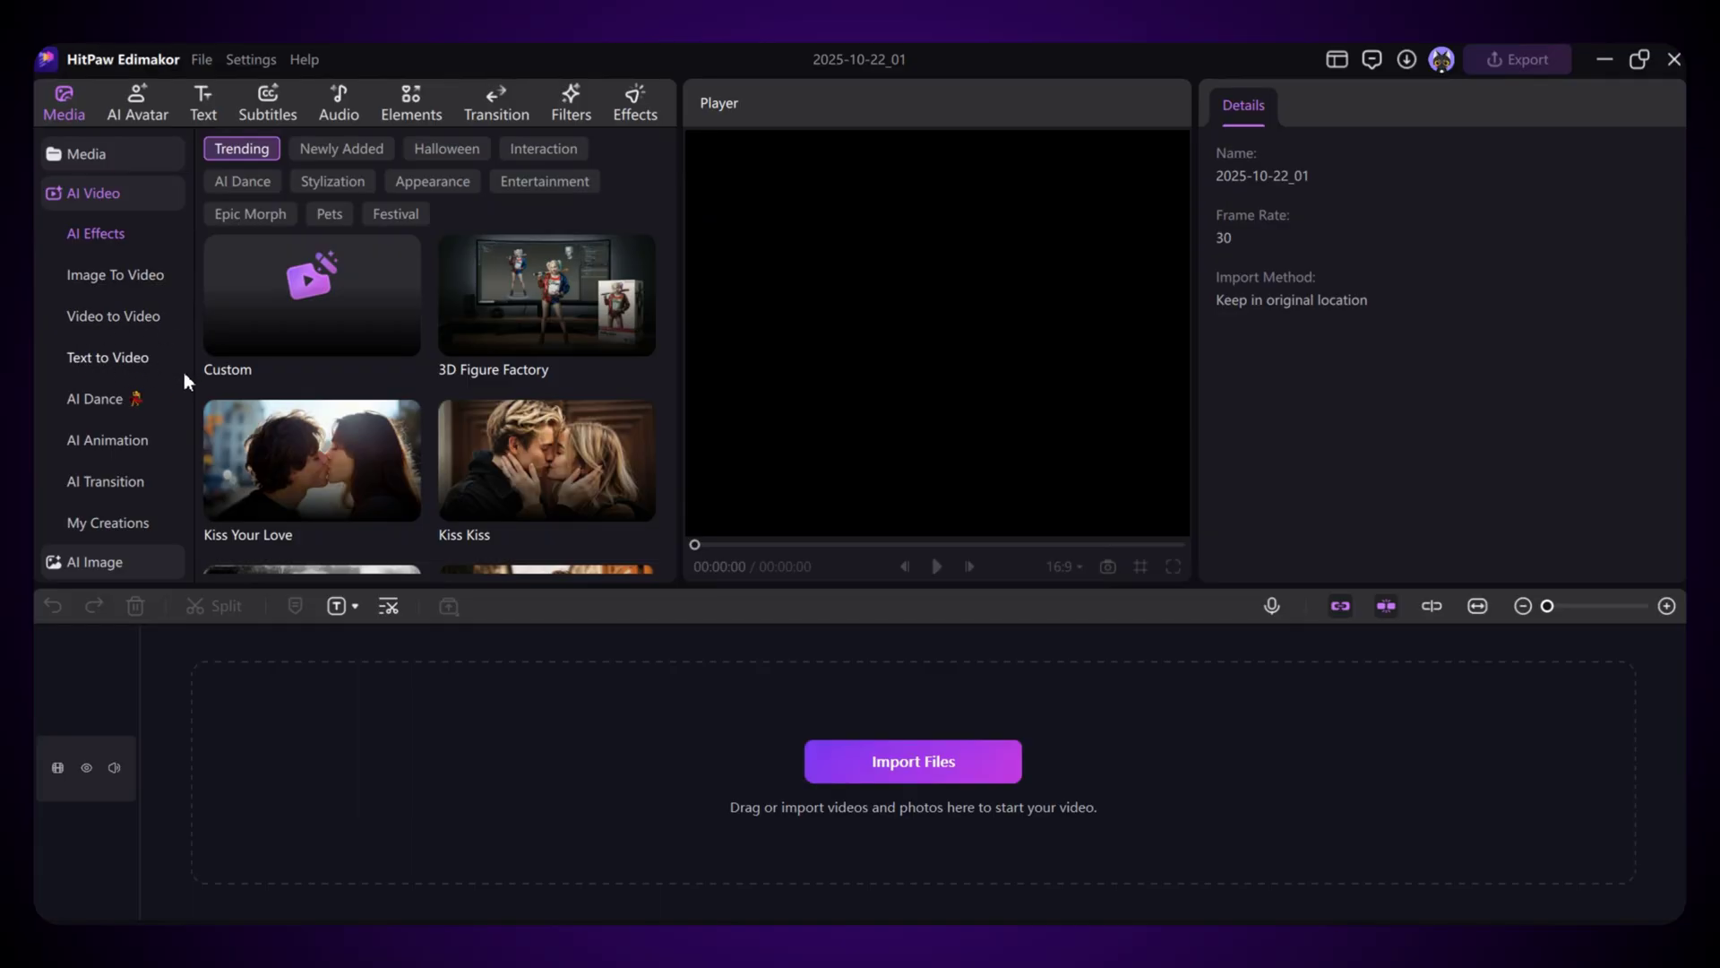
pyautogui.click(89, 276)
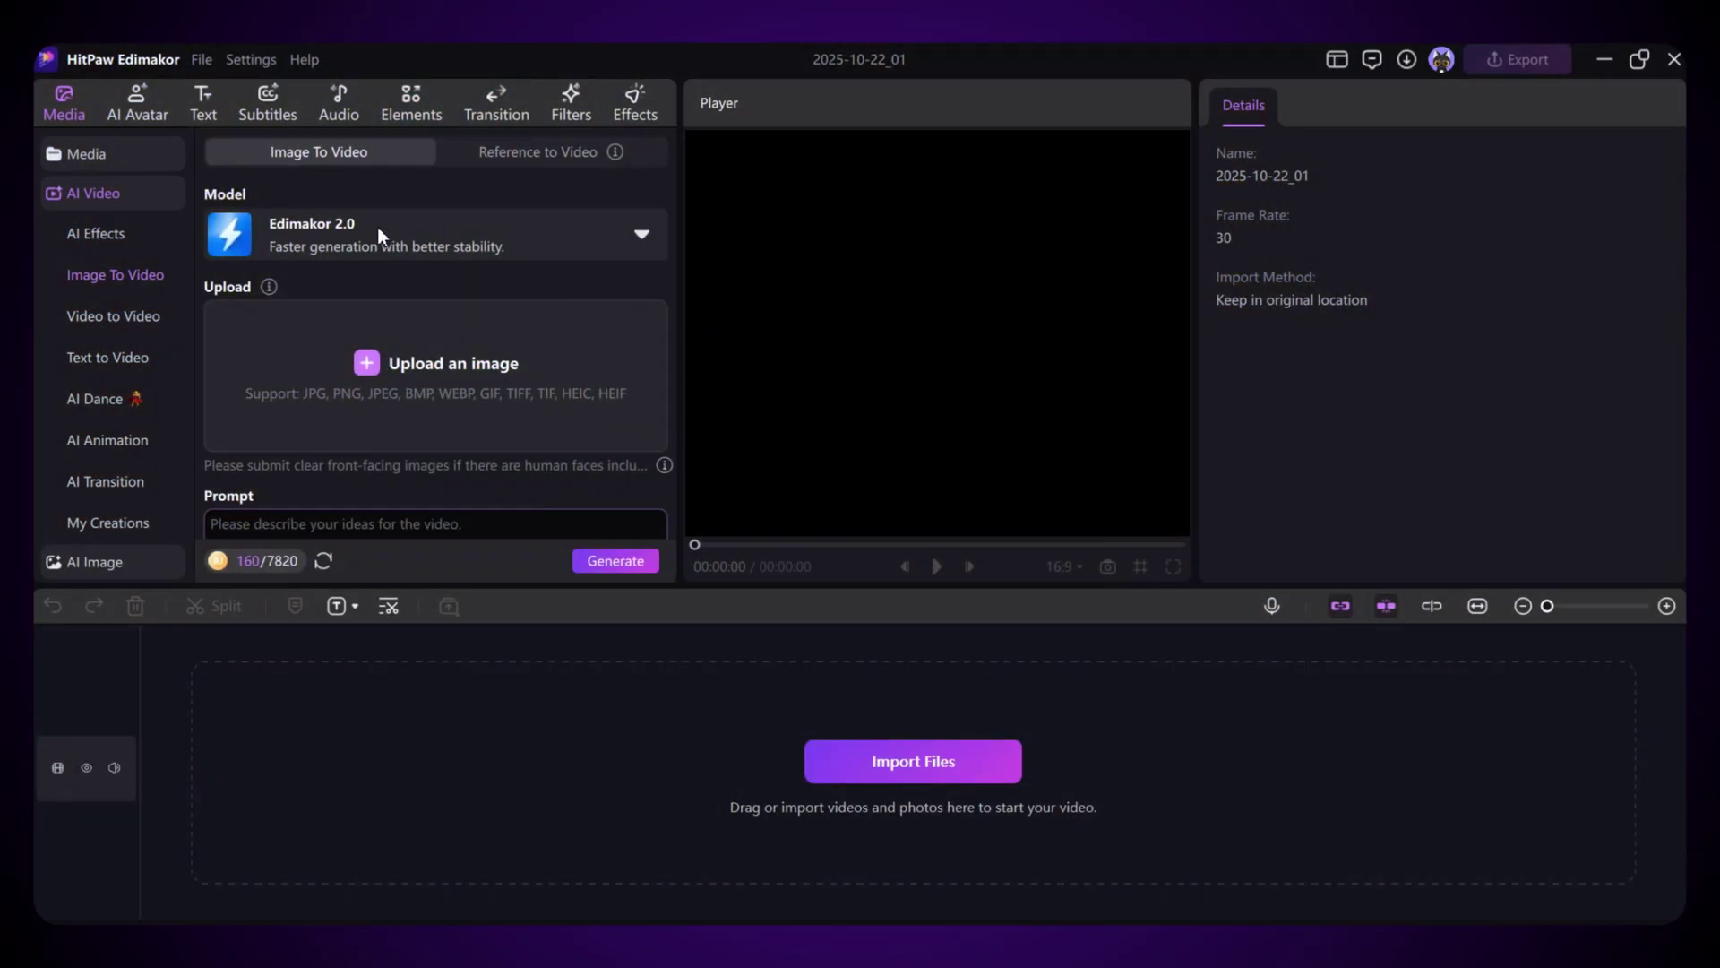
pyautogui.click(378, 228)
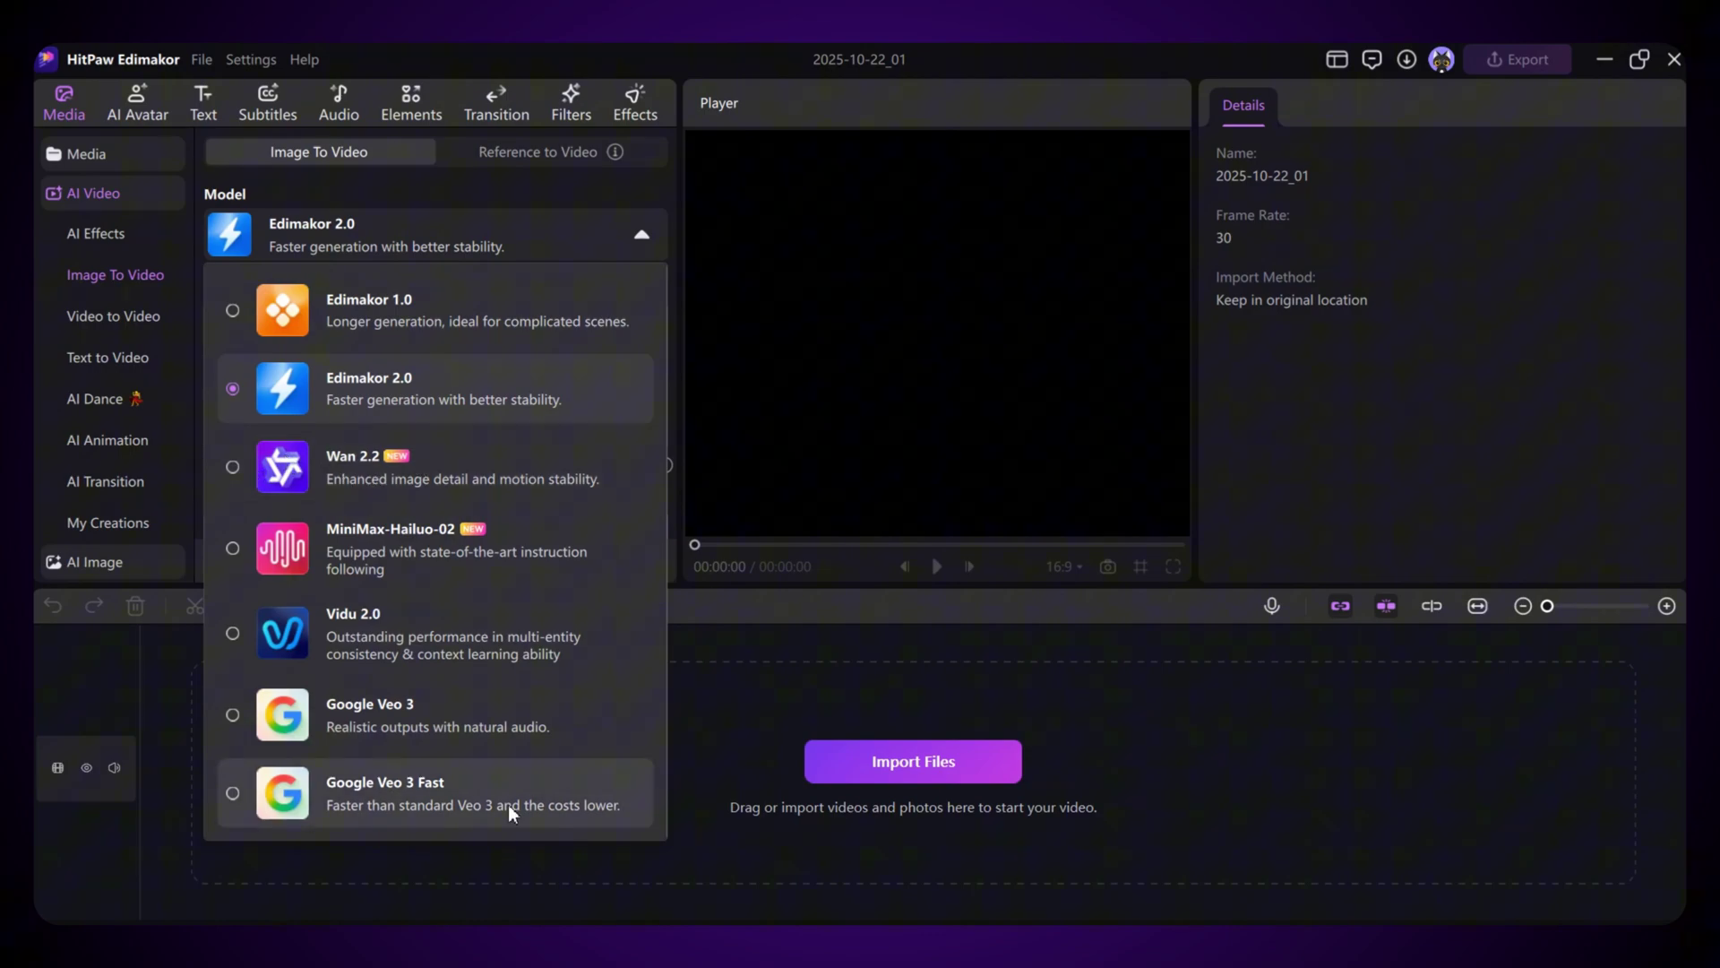
# Step: Choose Google Veo 3 Fast and upload the beach selfie as the source image
pyautogui.click(239, 792)
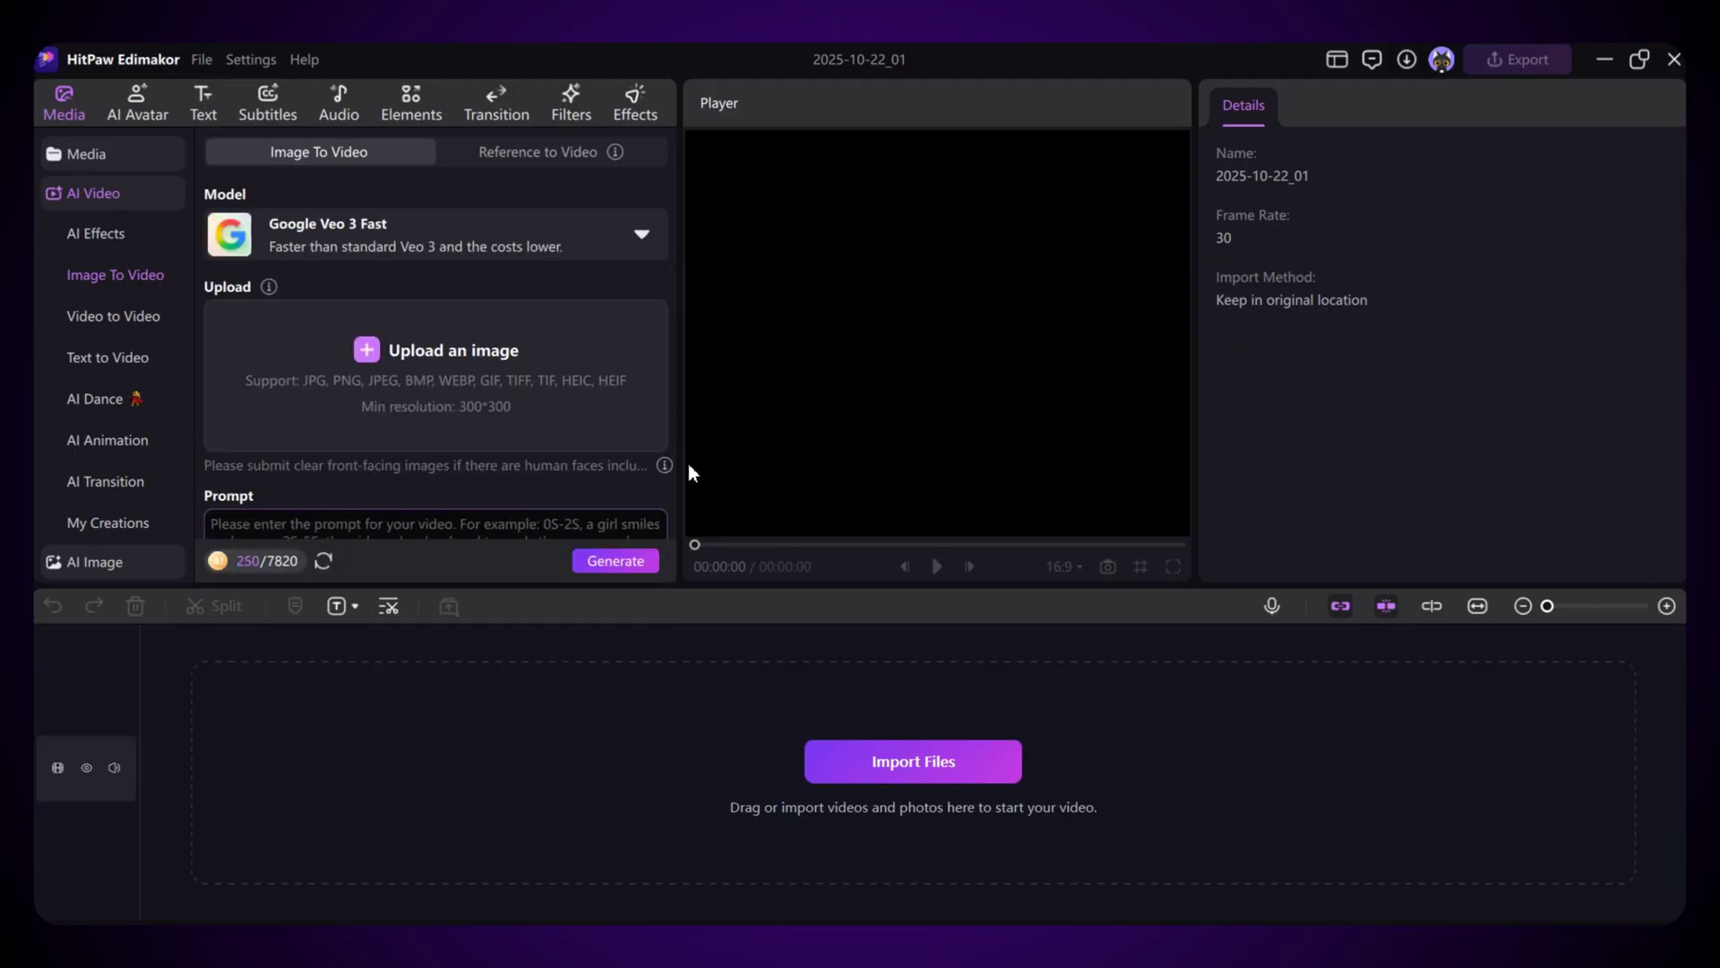
pyautogui.click(421, 419)
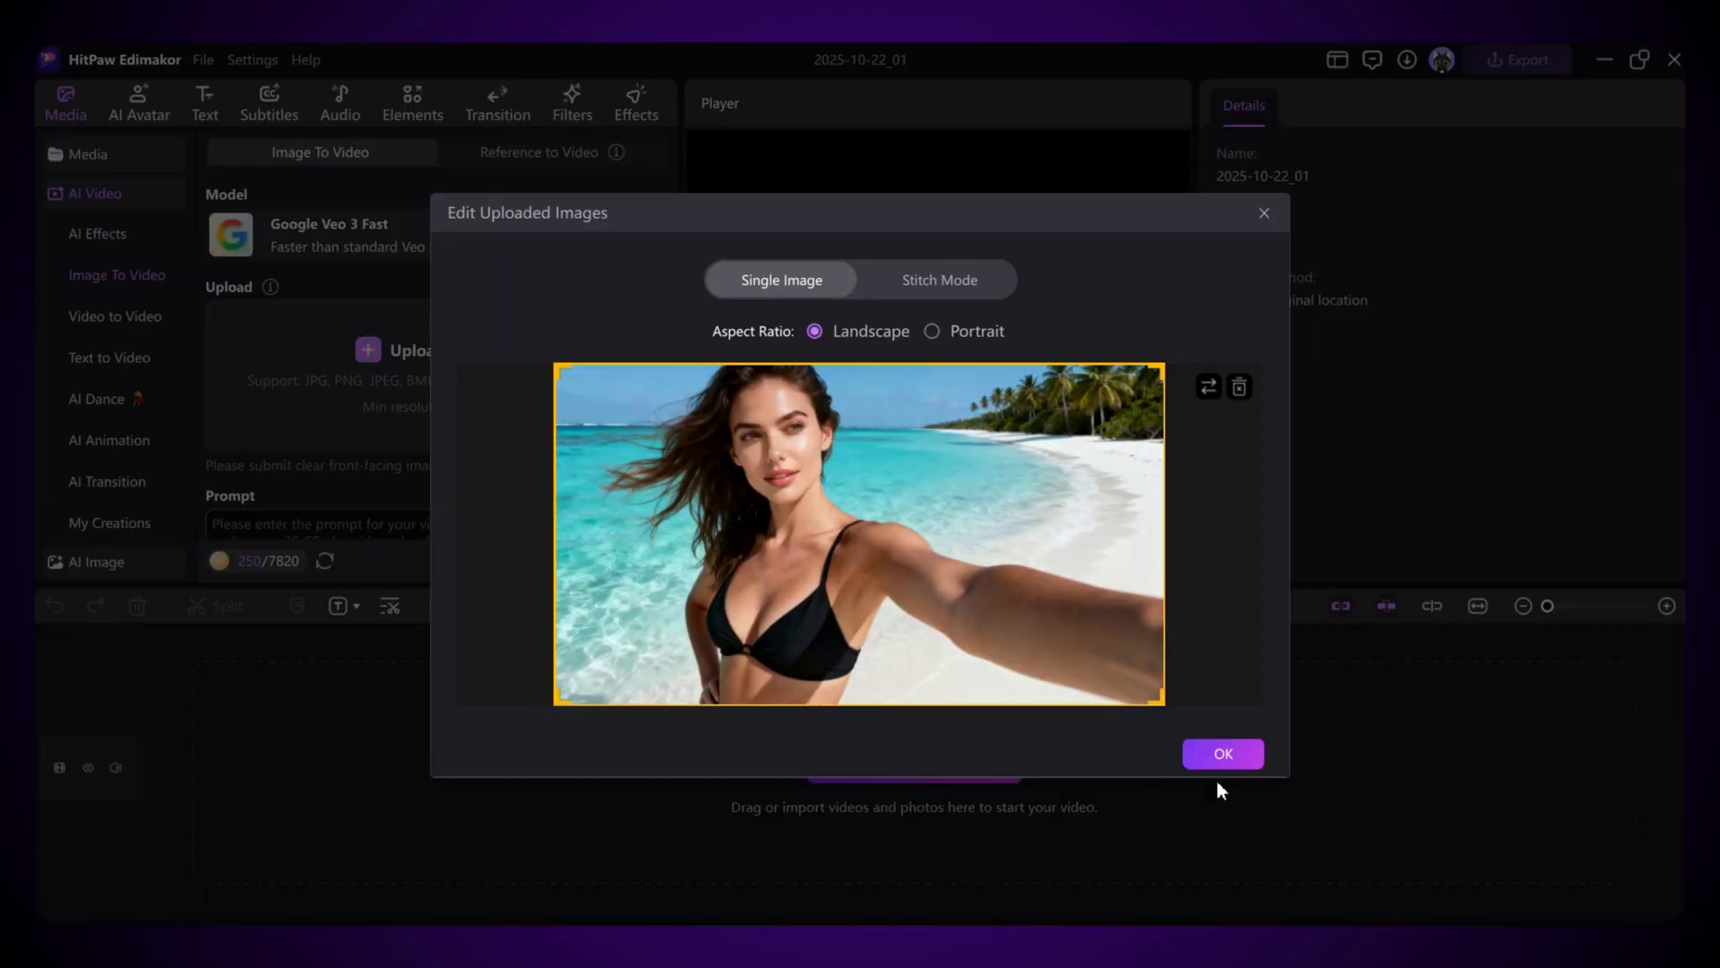
pyautogui.click(1223, 755)
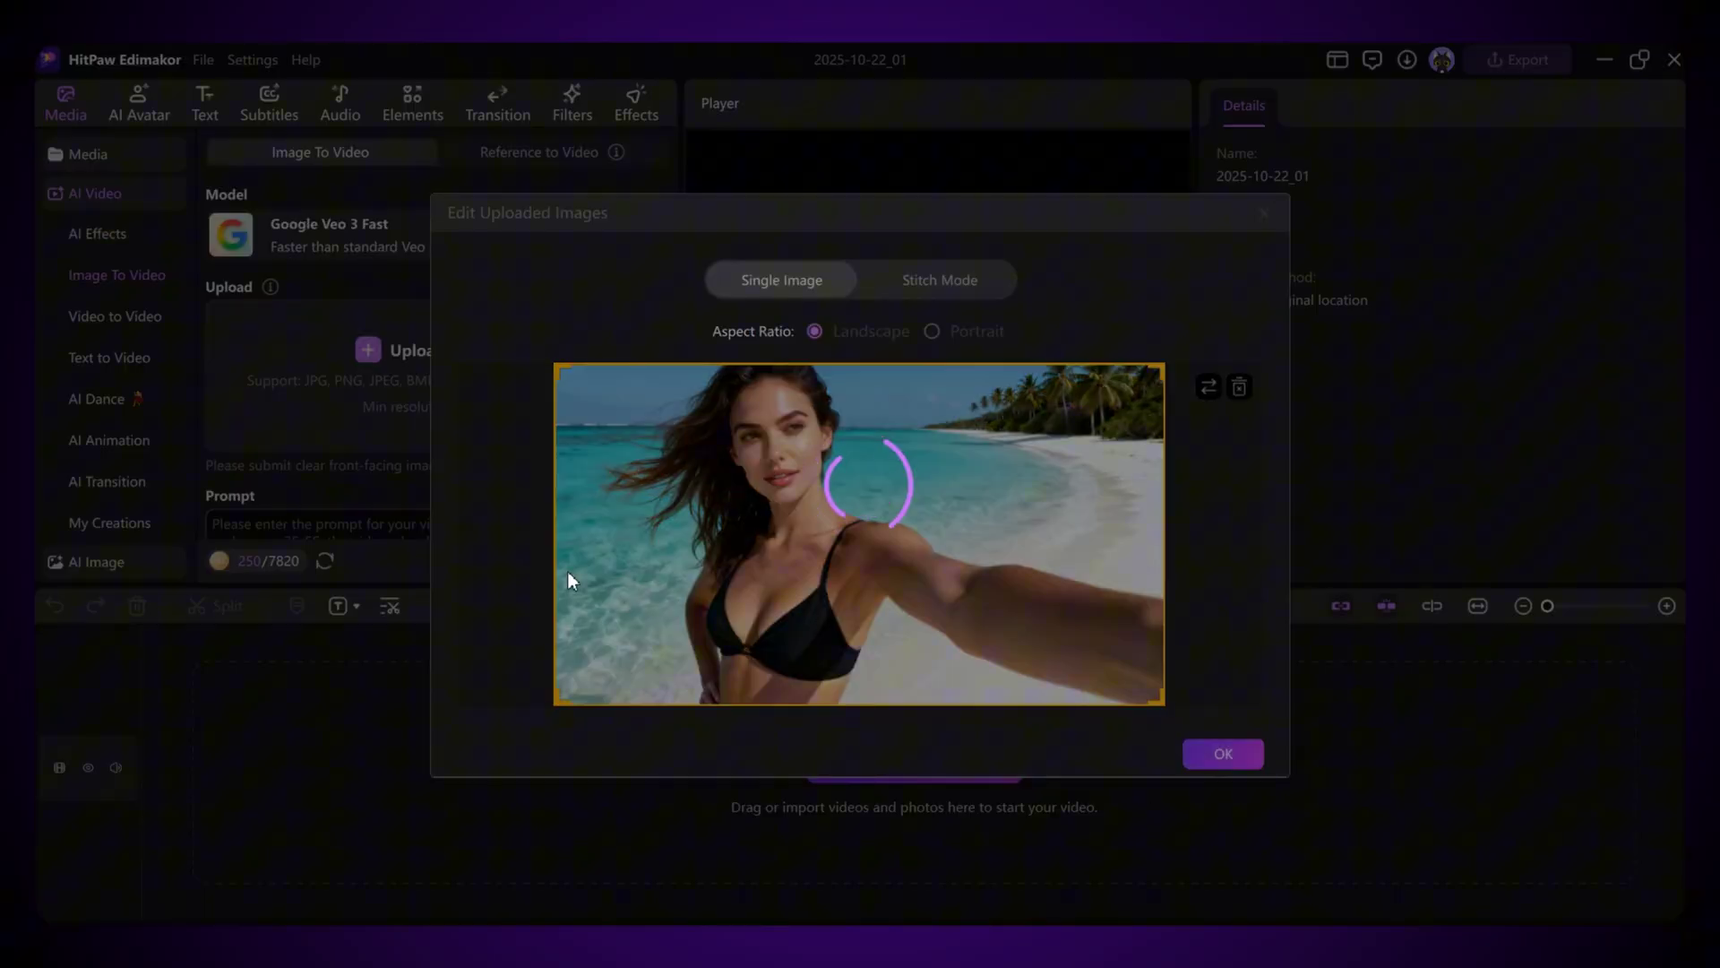
# Step: Paste the 1764-character video prompt and set the duration to 6S
pyautogui.click(410, 378)
pyautogui.hotkey('ctrl', 'v')
pyautogui.scroll(-5, 403, 421)
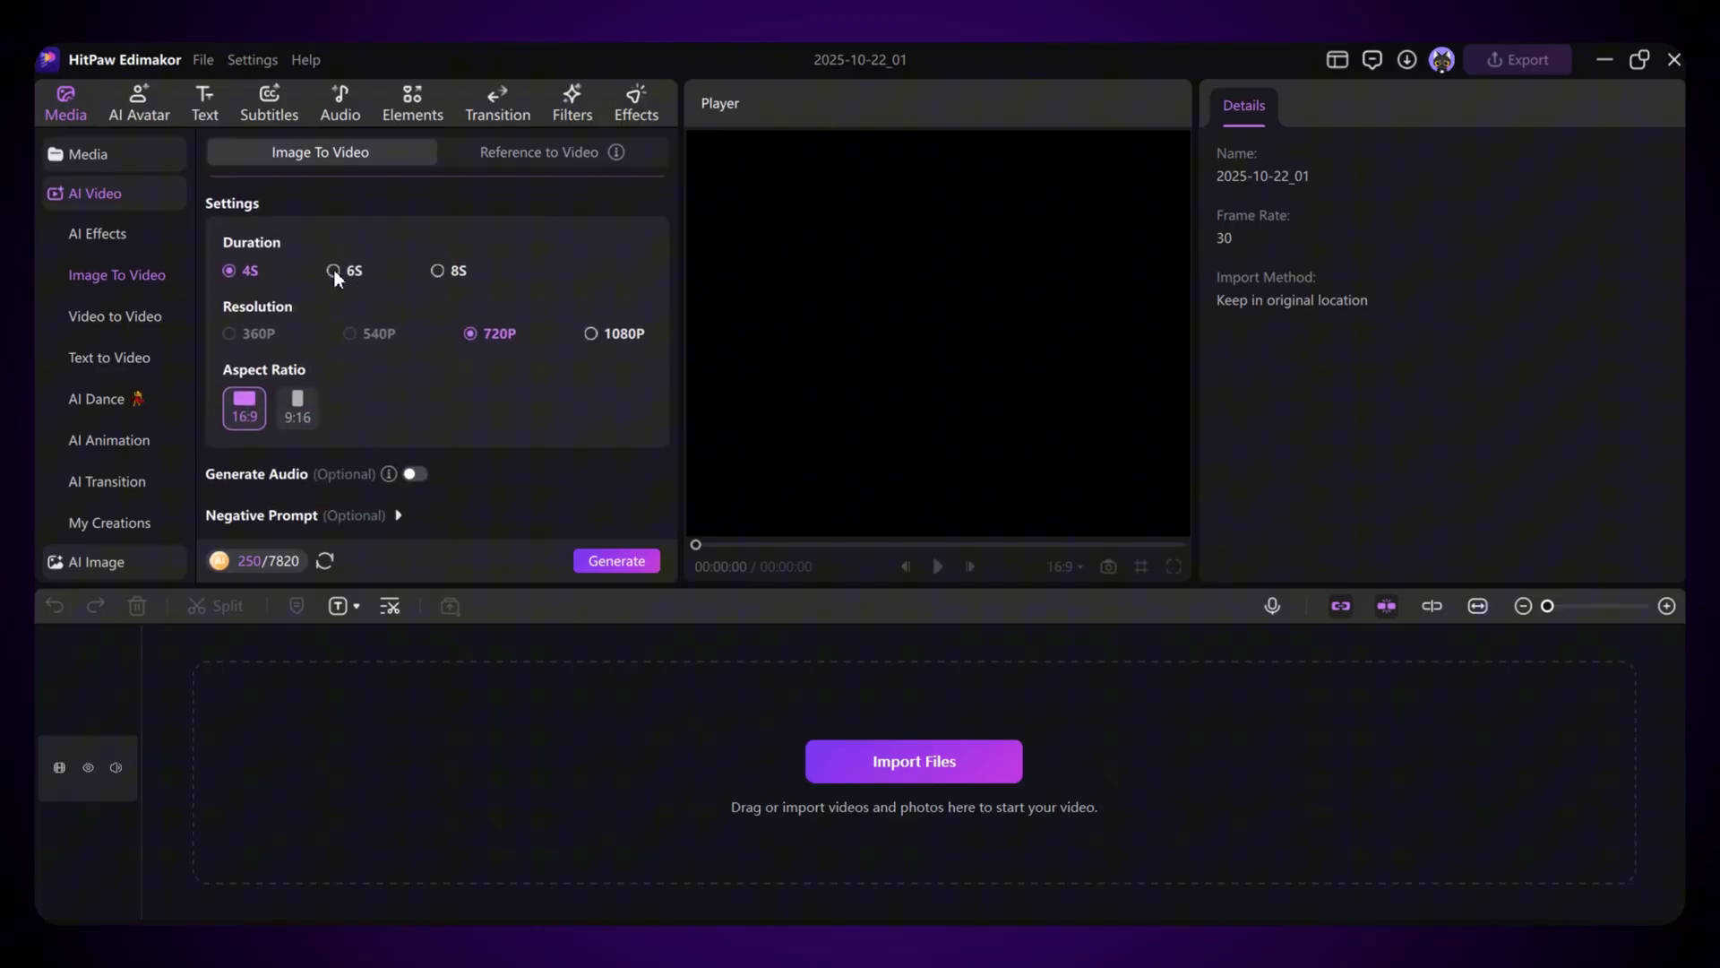
pyautogui.click(327, 272)
pyautogui.click(437, 270)
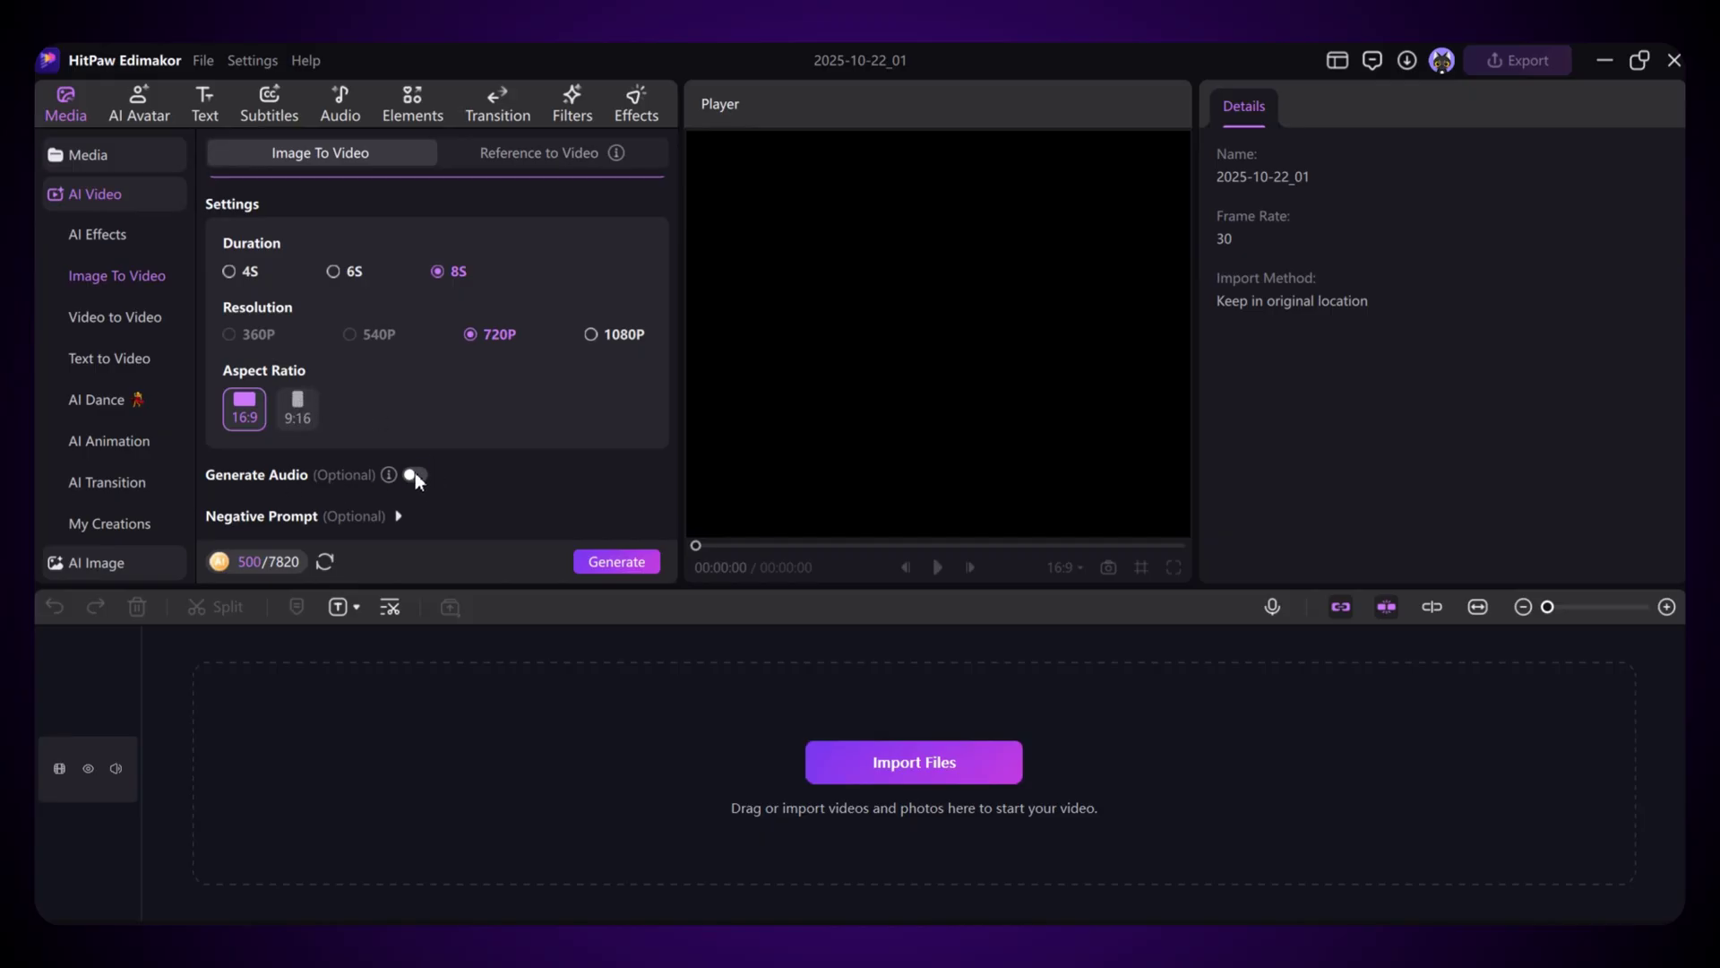
# Step: Generate the beach selfie video and preview I2V_2025_10_22(1) in the player
pyautogui.click(609, 562)
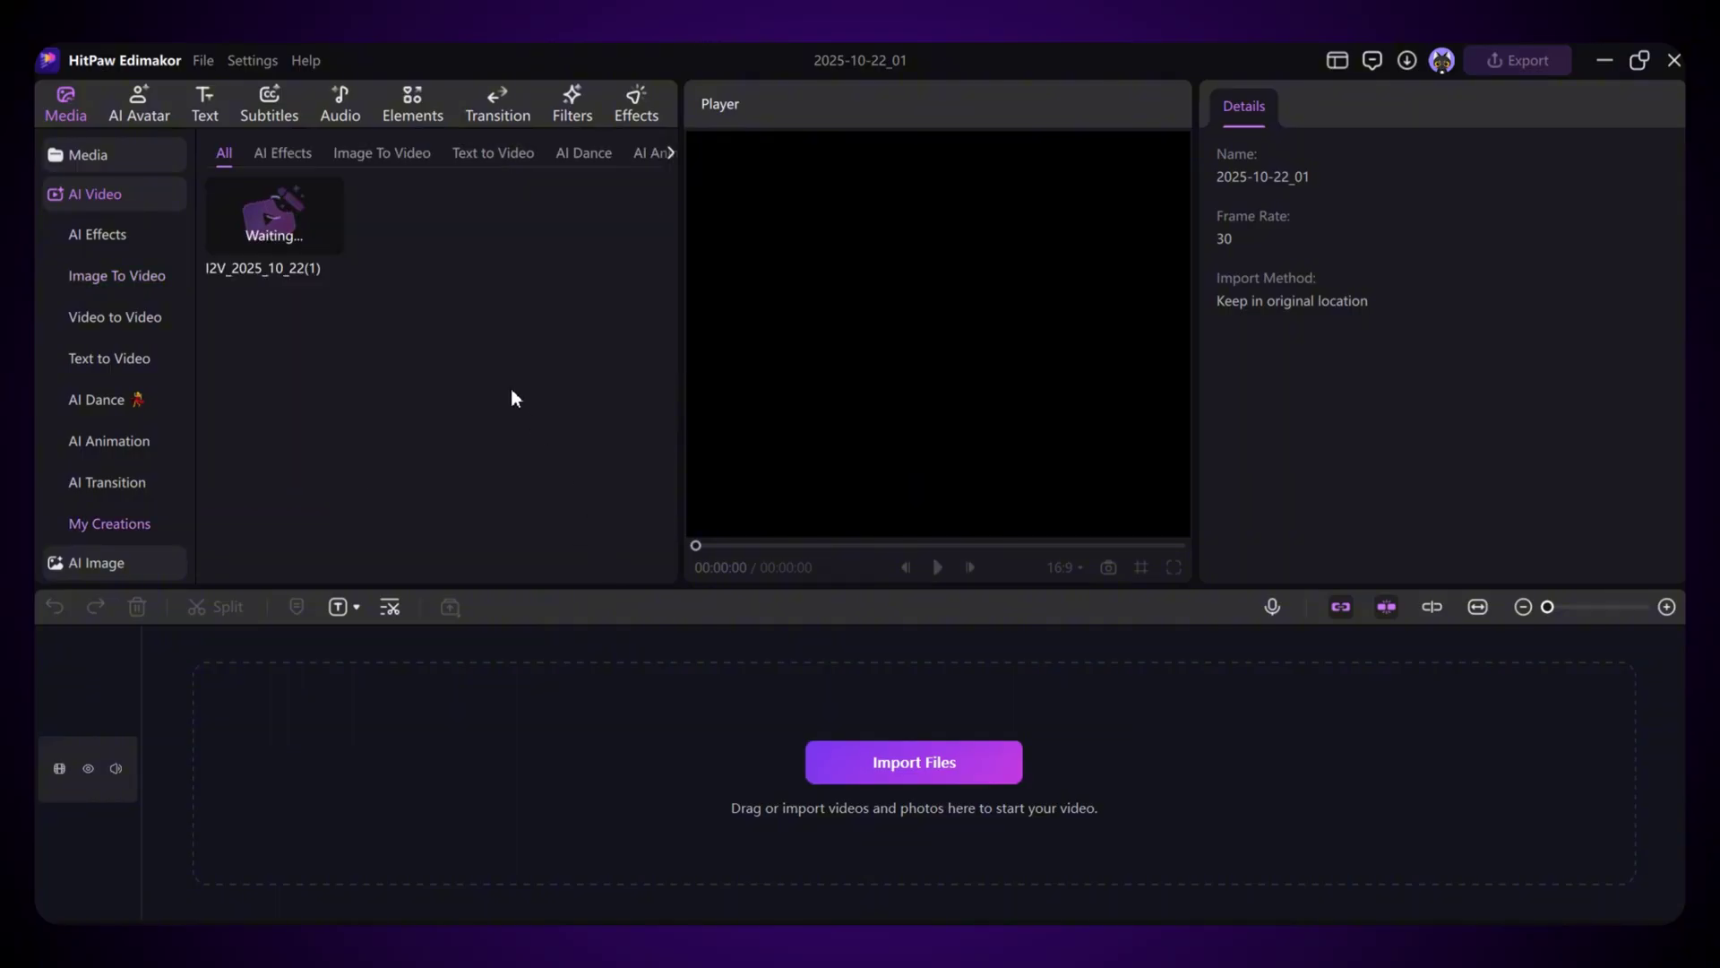
pyautogui.click(299, 207)
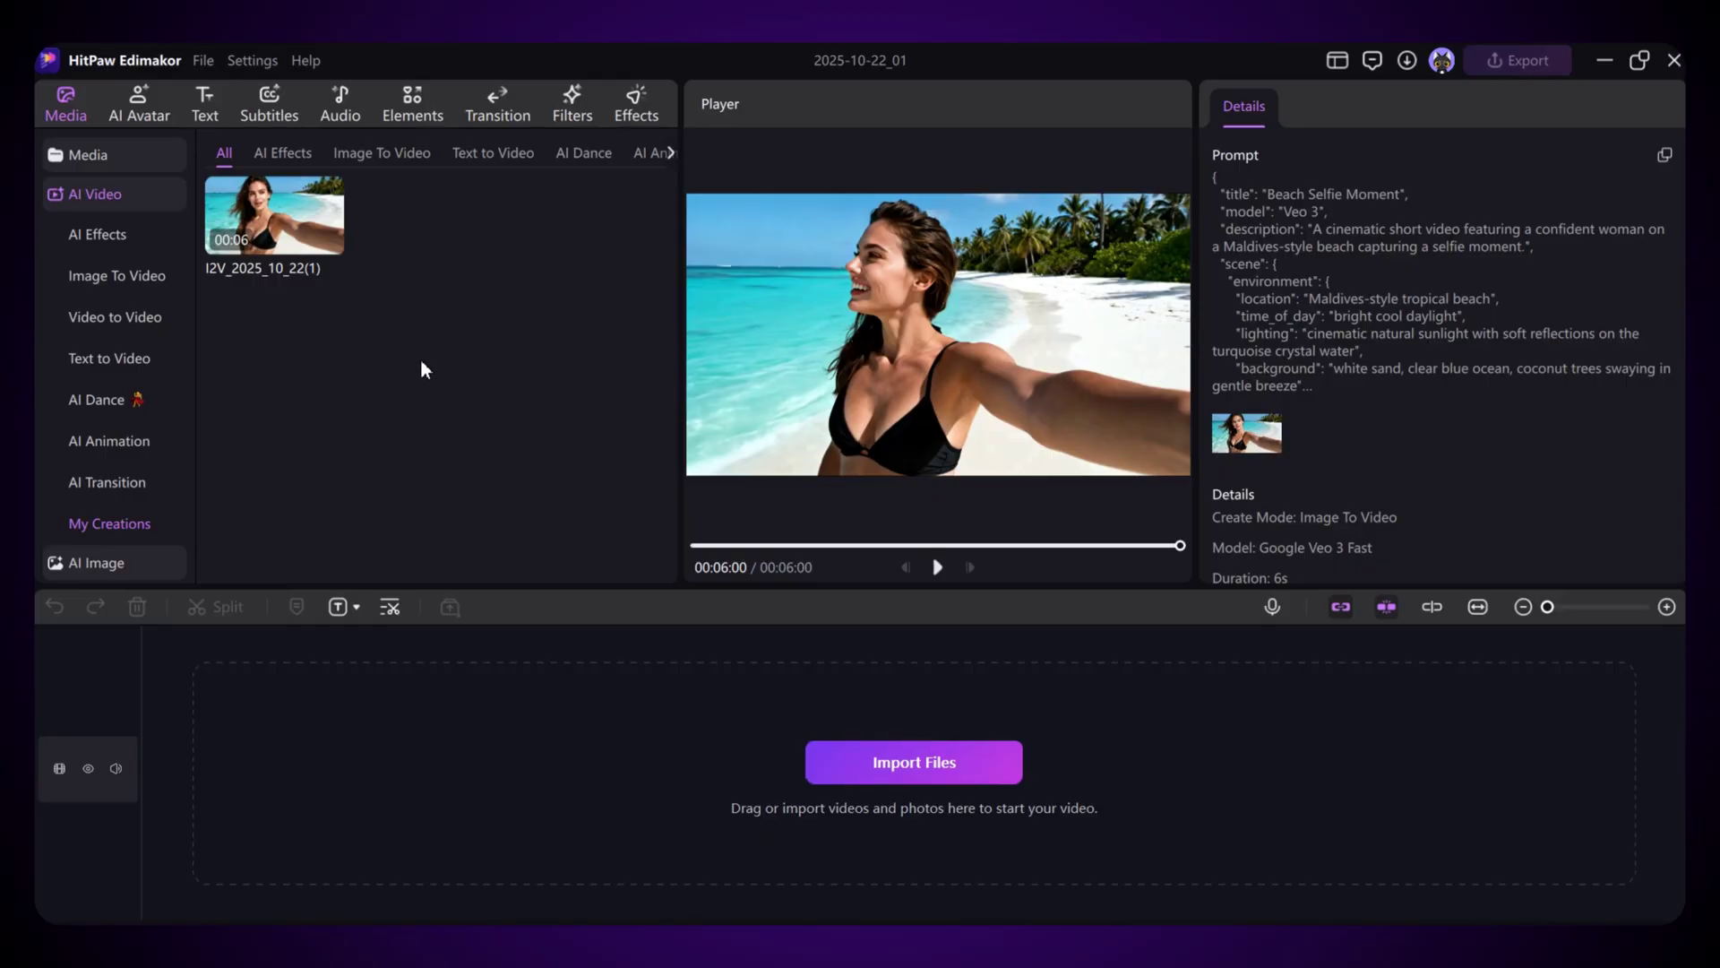
# Step: Set up Image To Video with the Wan 2.2 model and an uploaded photo
pyautogui.click(99, 278)
pyautogui.scroll(5, 203, 395)
pyautogui.click(260, 233)
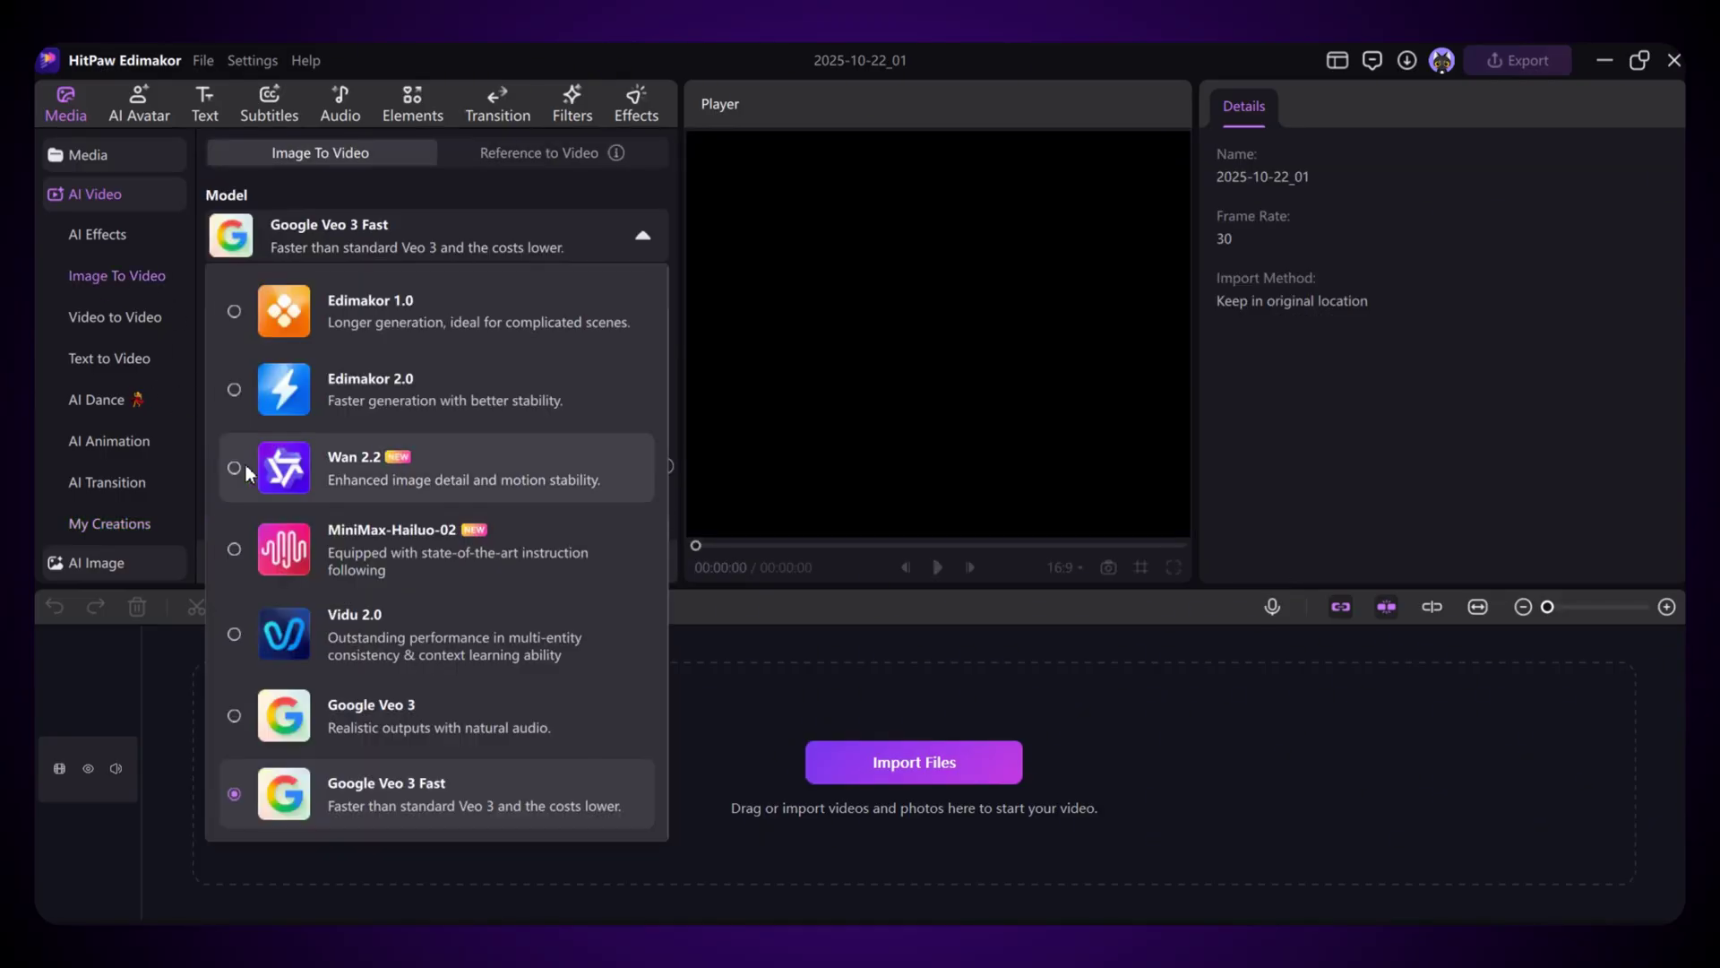
pyautogui.click(432, 465)
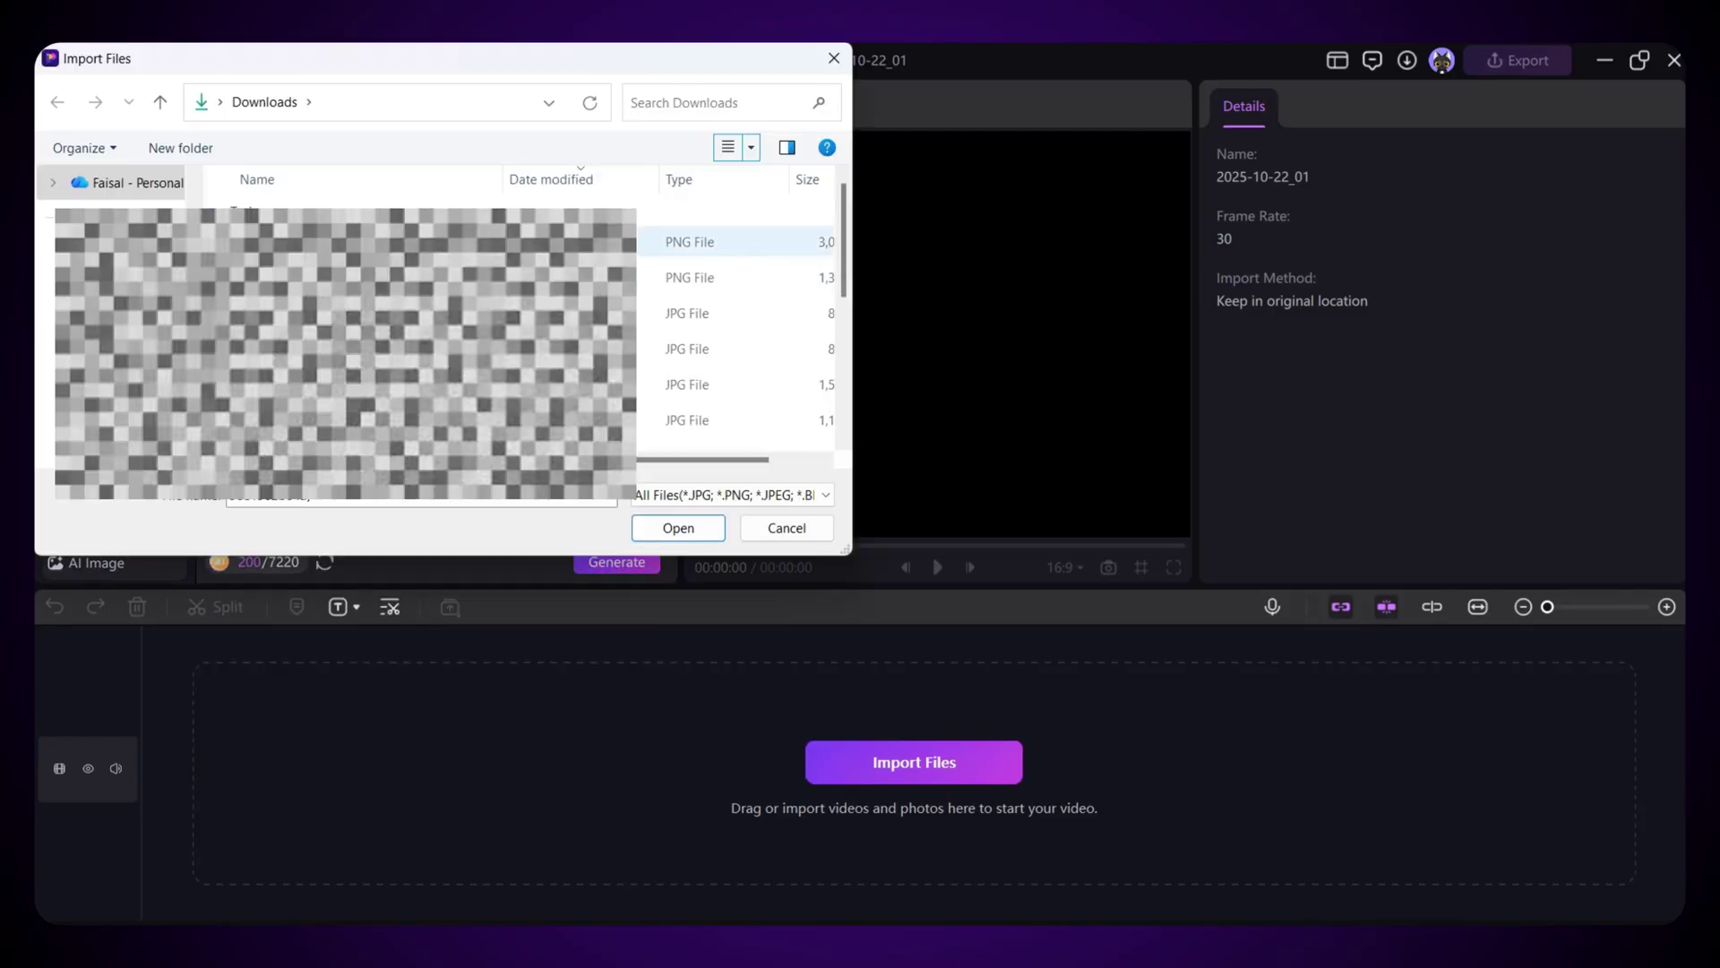
pyautogui.click(667, 531)
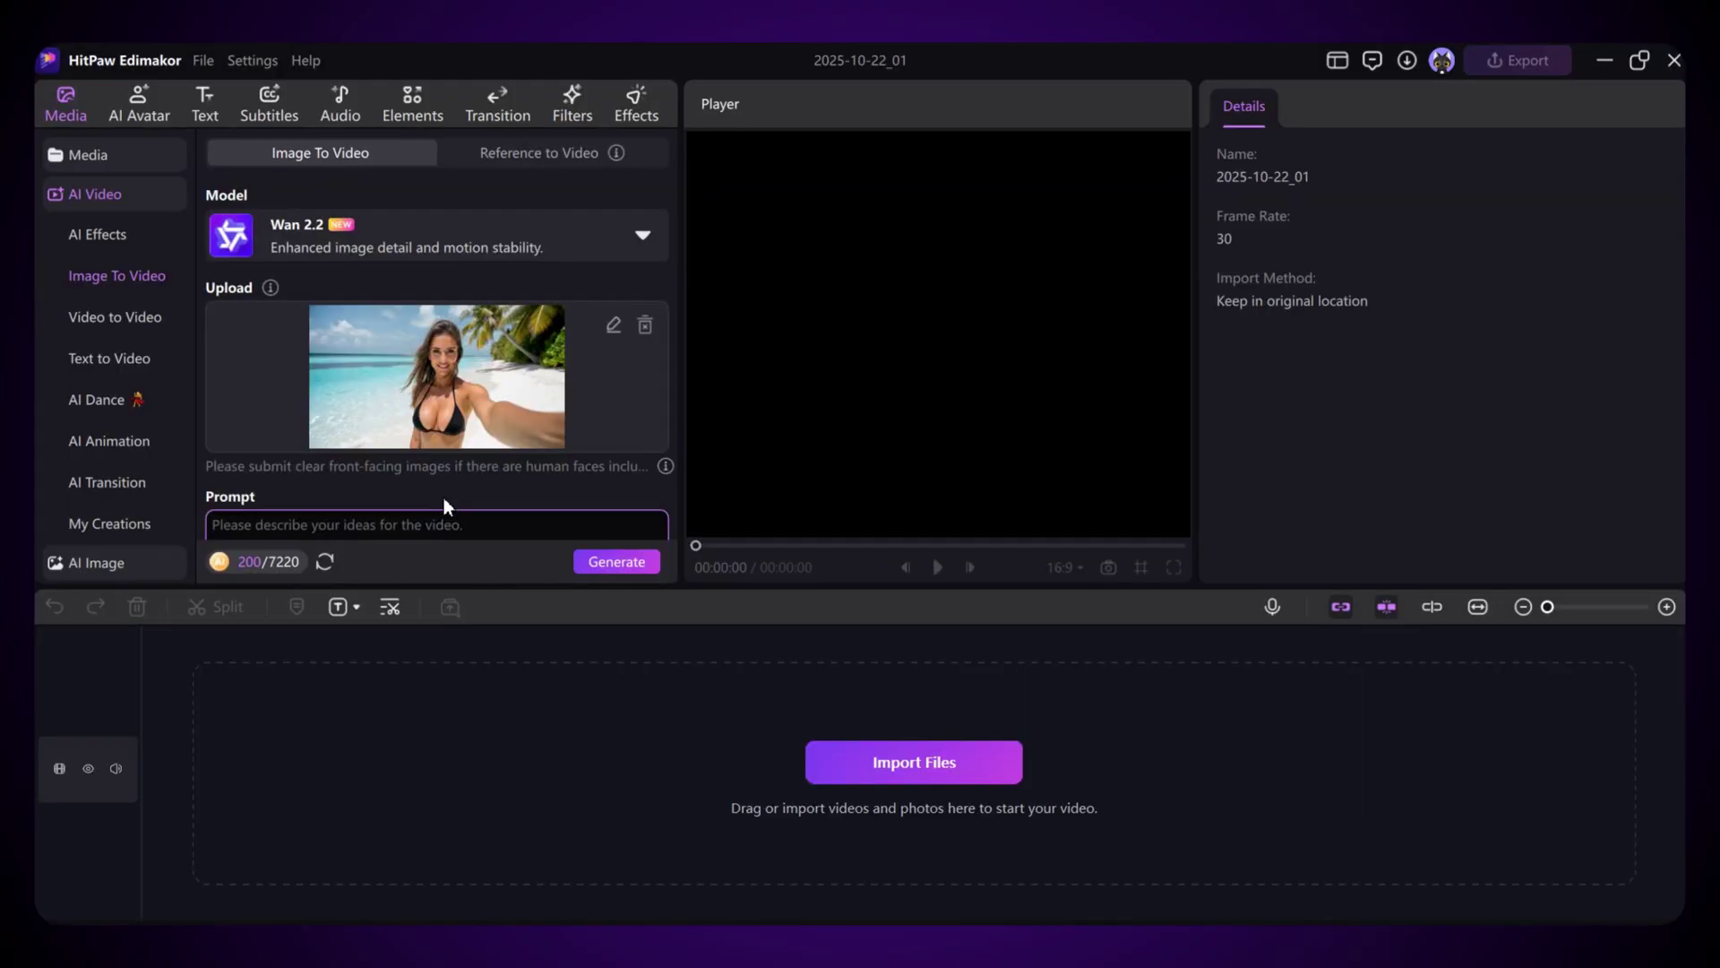
# Step: Paste the 779-character beach prompt and generate the Wan 2.2 clip
pyautogui.scroll(-3, 443, 499)
pyautogui.click(384, 224)
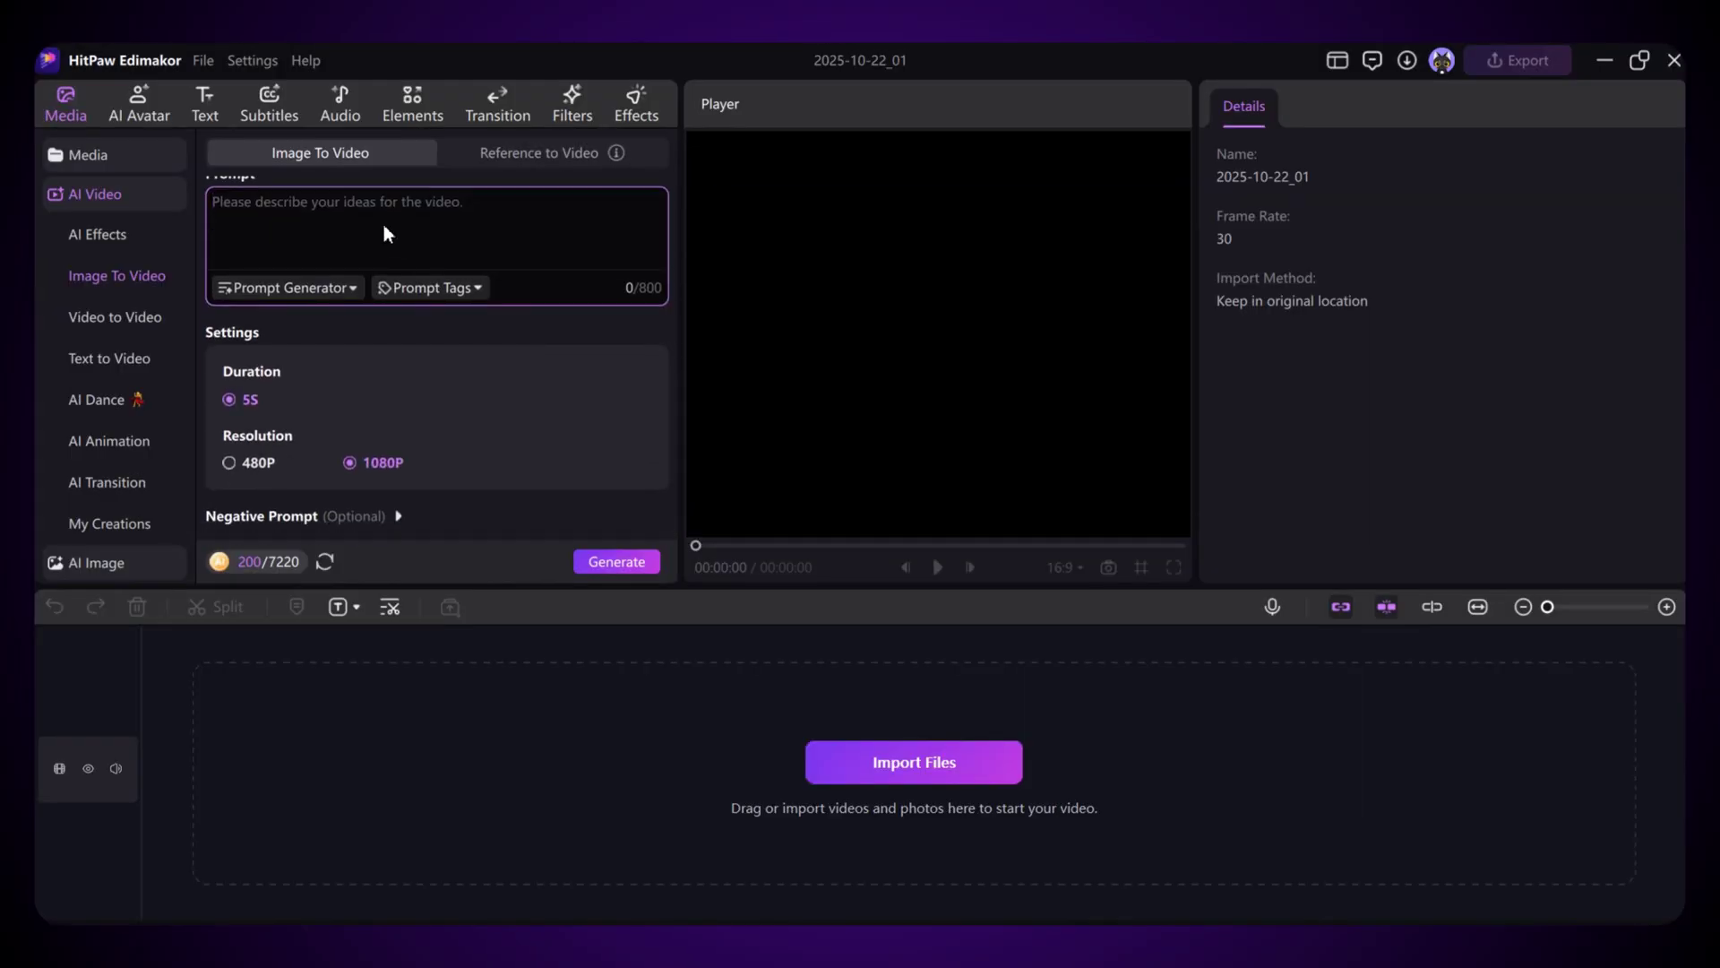
pyautogui.hotkey('ctrl', 'v')
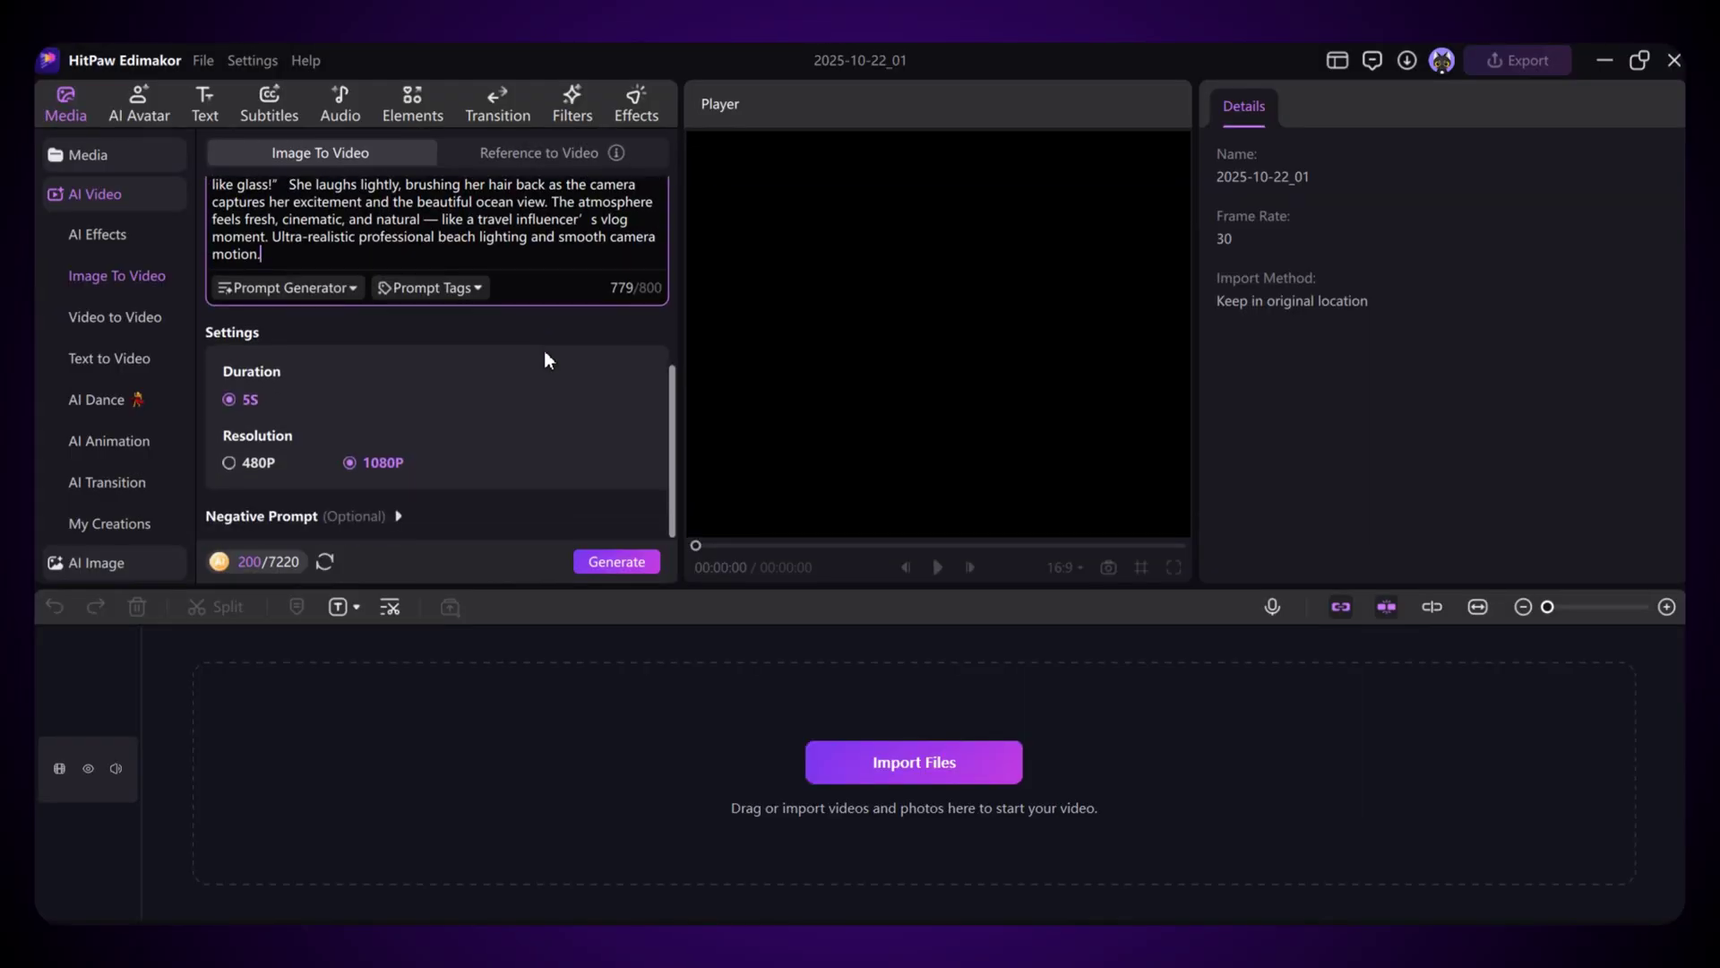
pyautogui.click(585, 562)
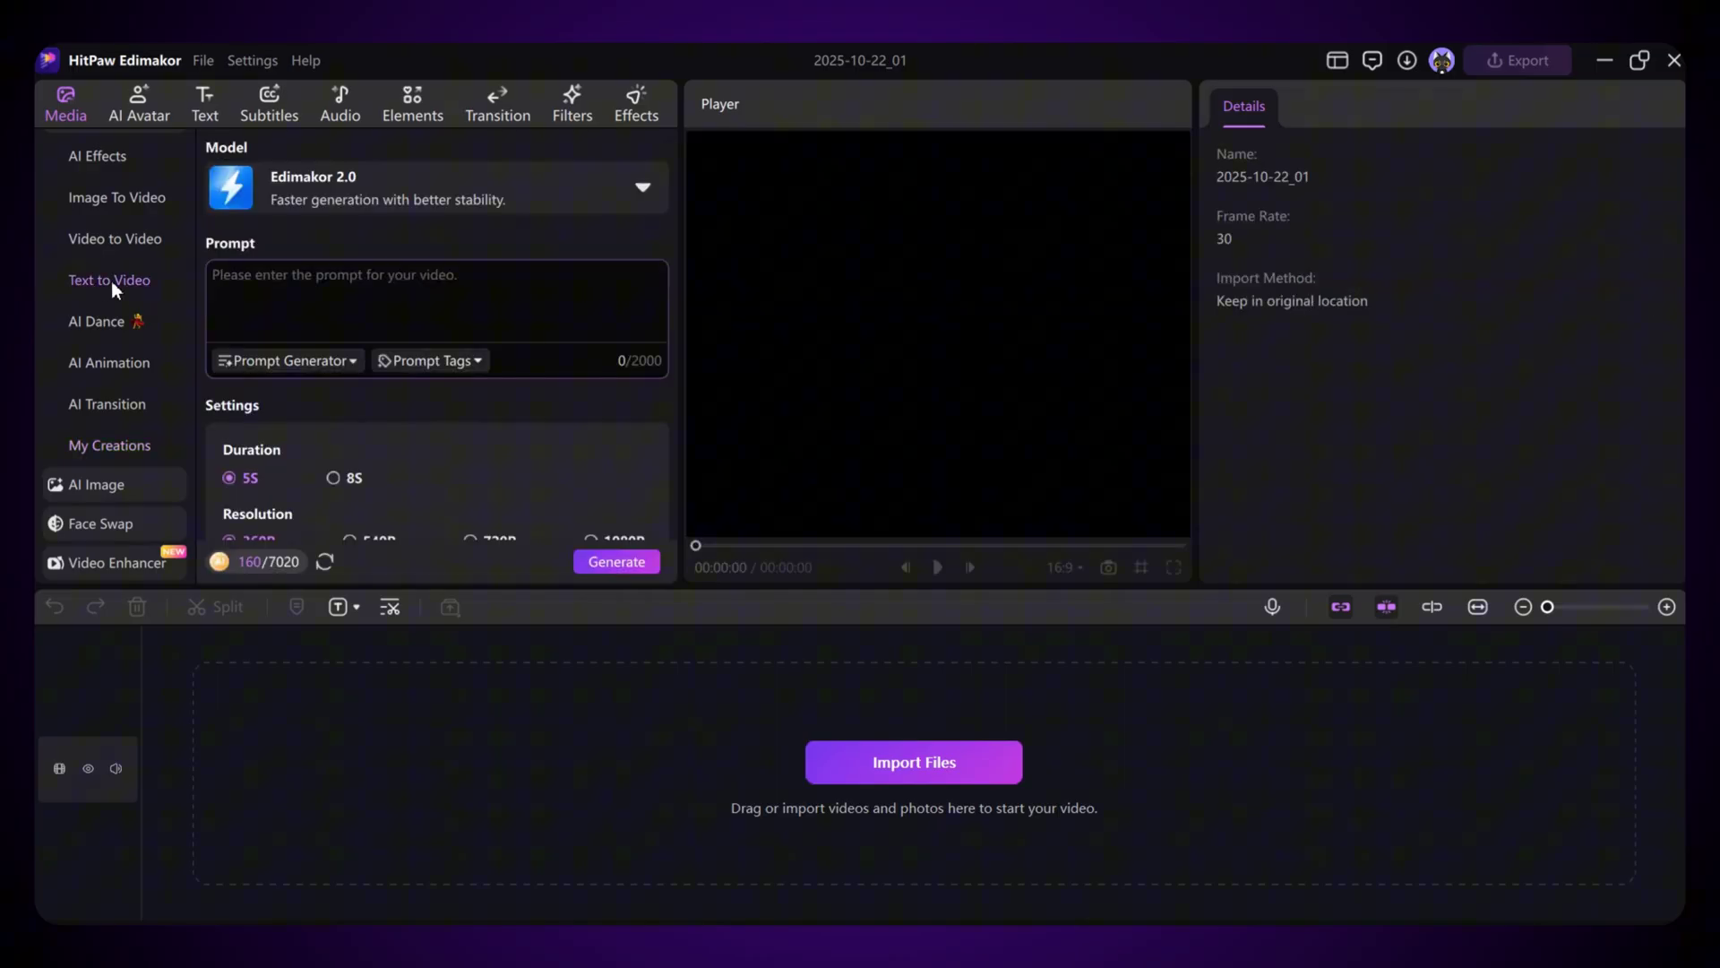
# Step: Generate an 8S Text to Video clip with Google Veo 3 Fast from the JSON prompt
pyautogui.click(230, 270)
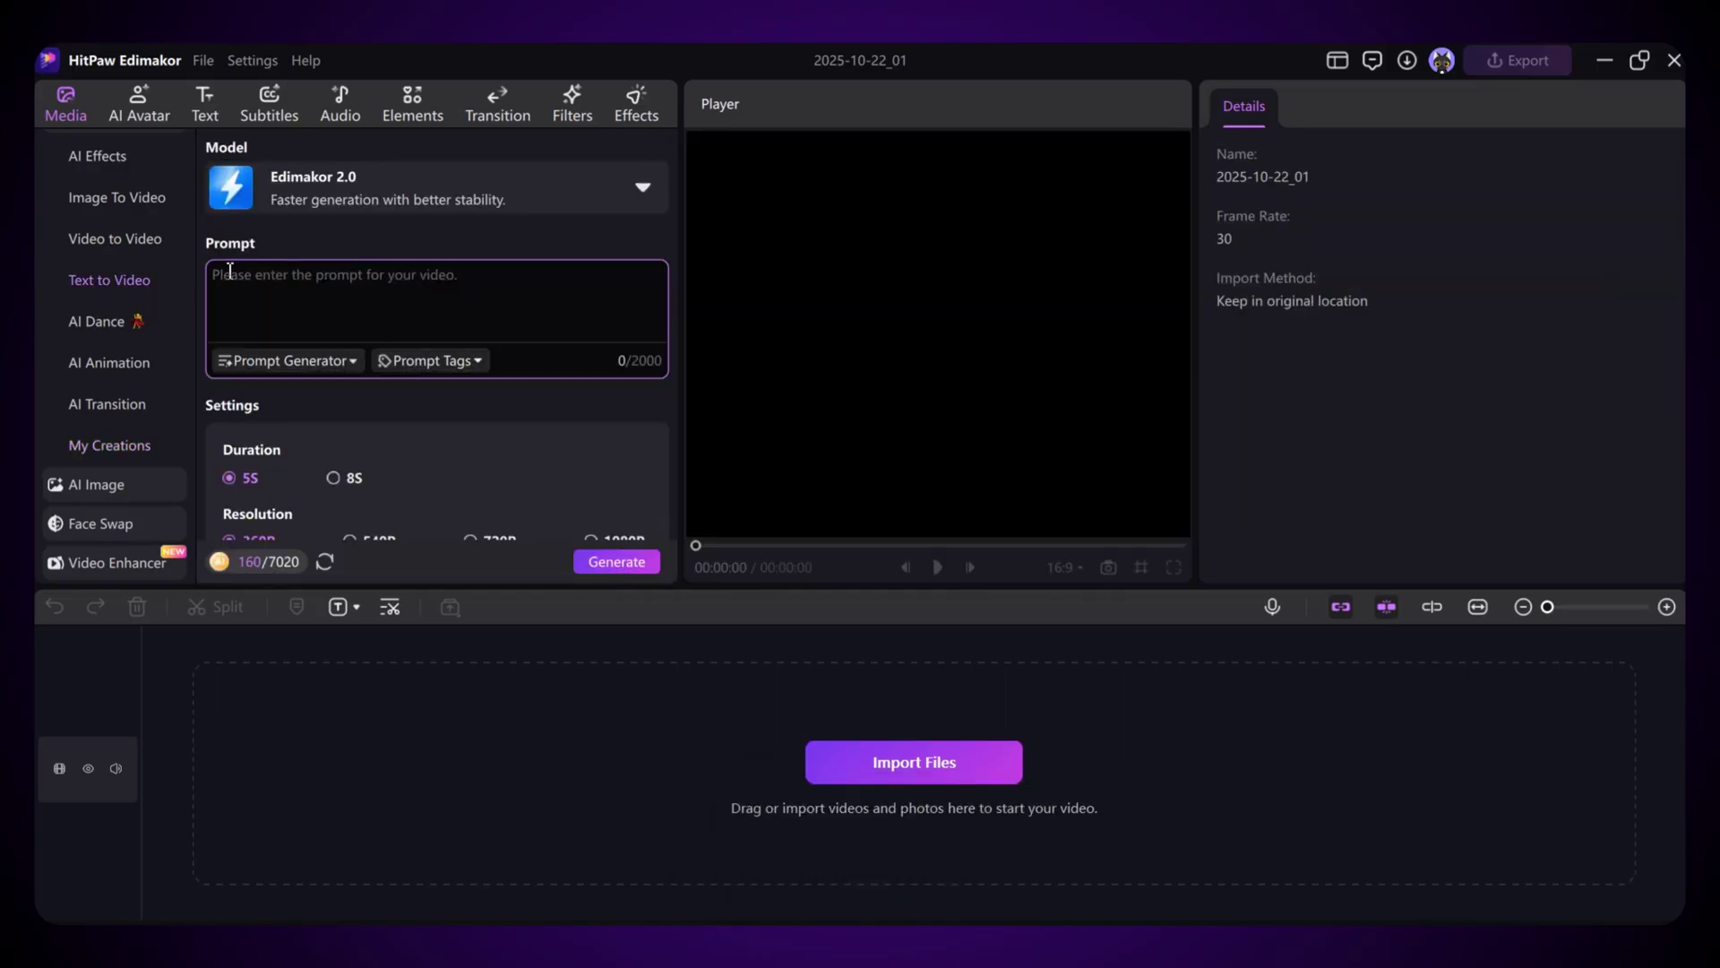
pyautogui.click(356, 183)
pyautogui.click(230, 751)
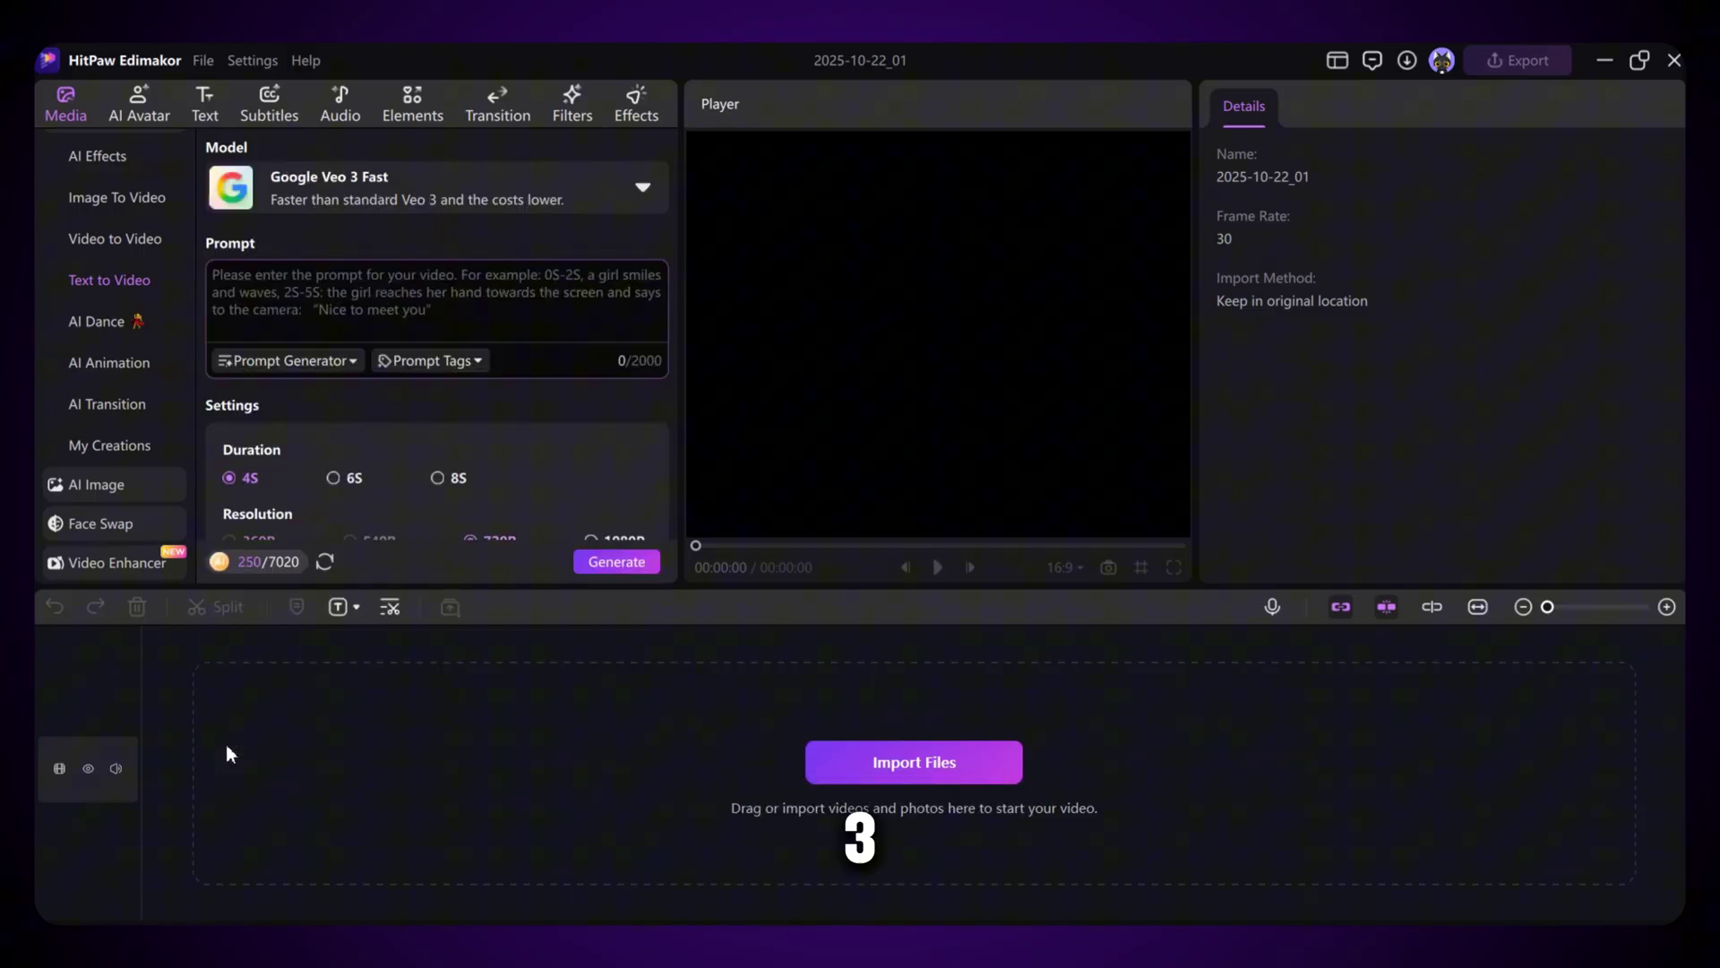
pyautogui.hotkey('ctrl', 'v')
pyautogui.scroll(-4, 513, 326)
pyautogui.click(437, 305)
pyautogui.scroll(-1, 488, 416)
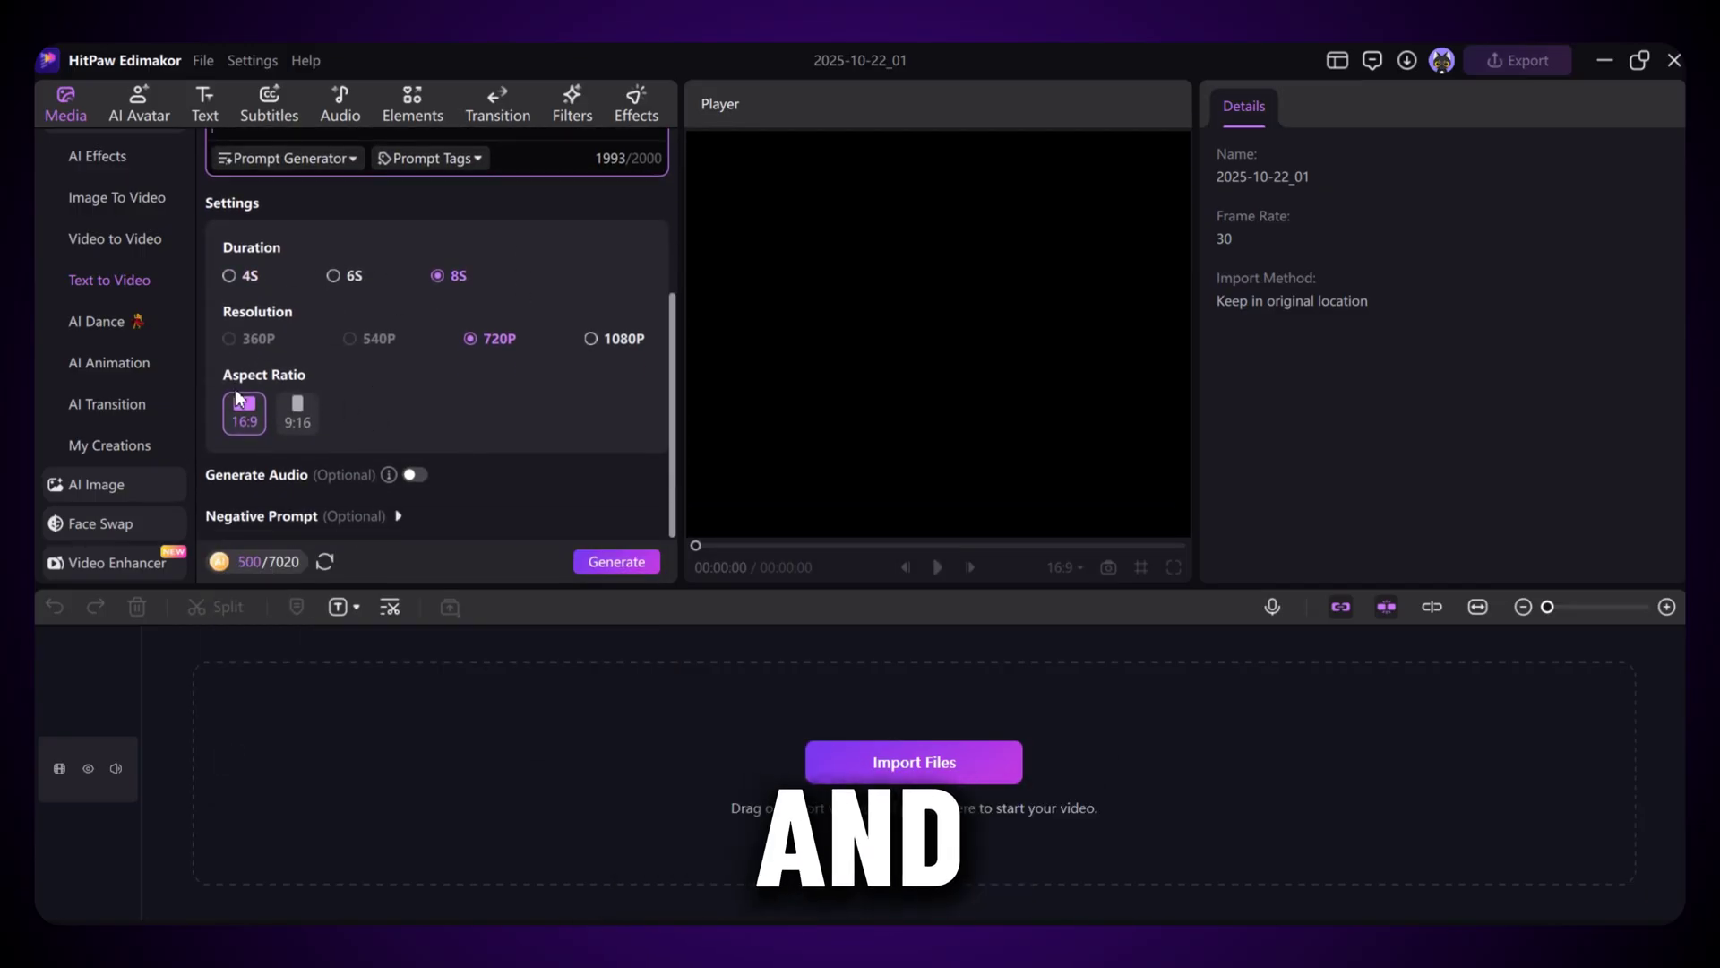
pyautogui.click(591, 561)
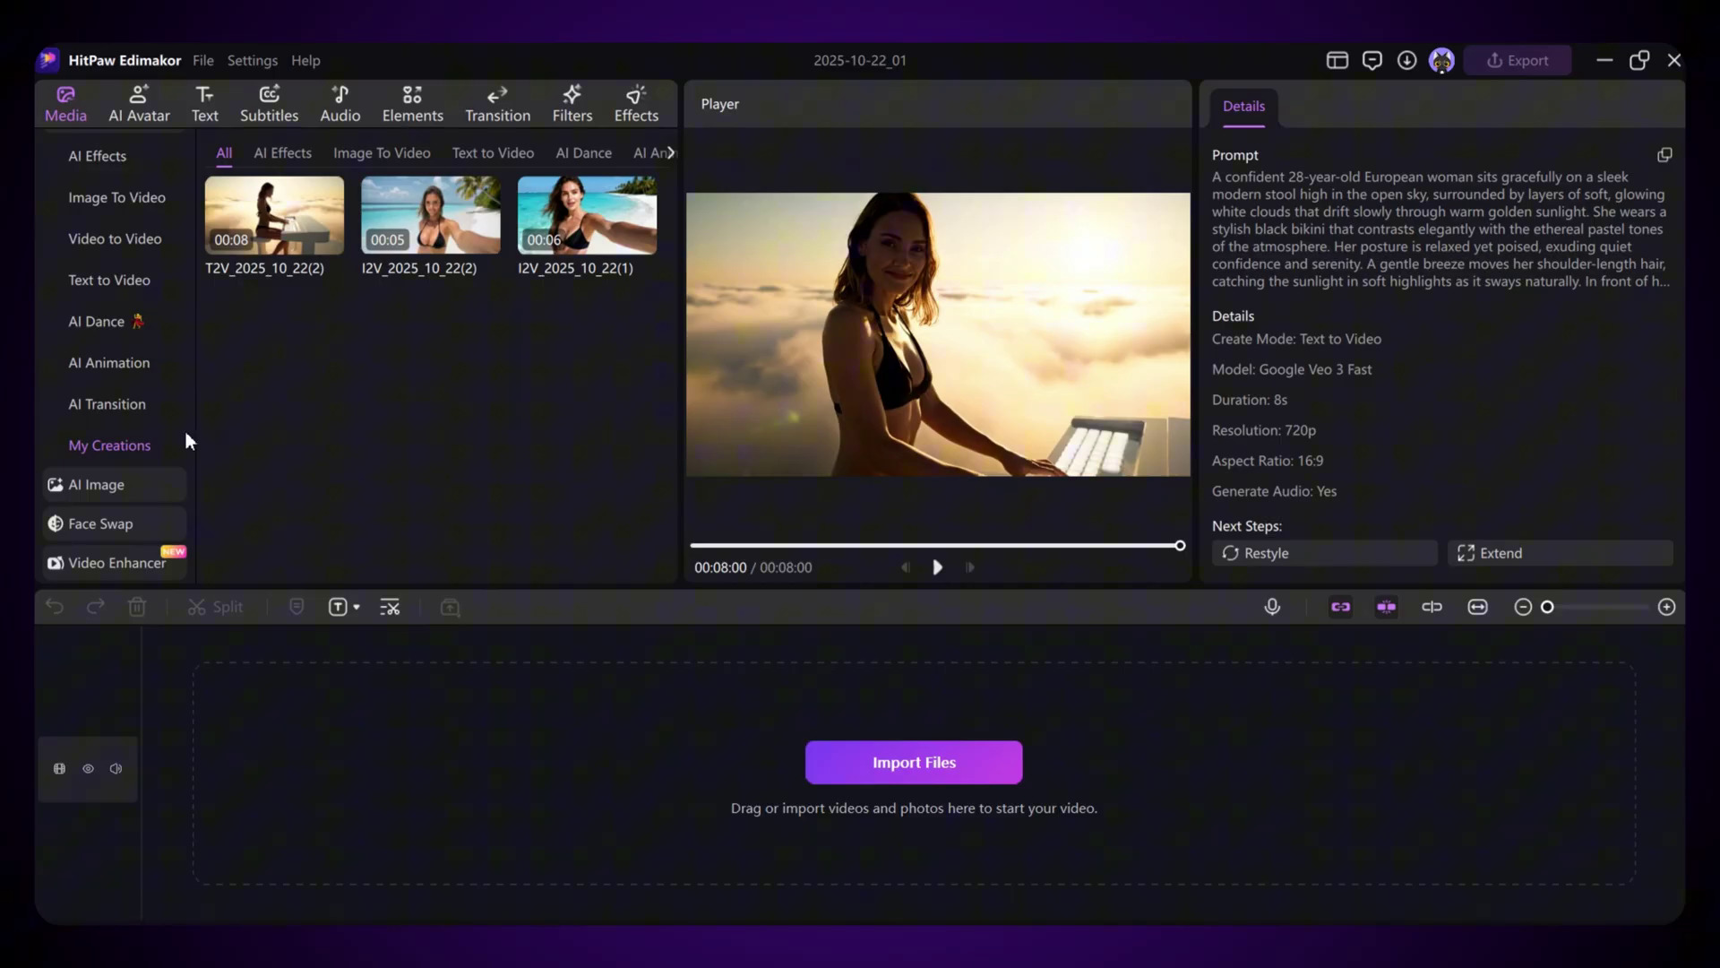
# Step: Open the AI Effects gallery and browse down to the 3D Figure Factory effect
pyautogui.scroll(2, 172, 439)
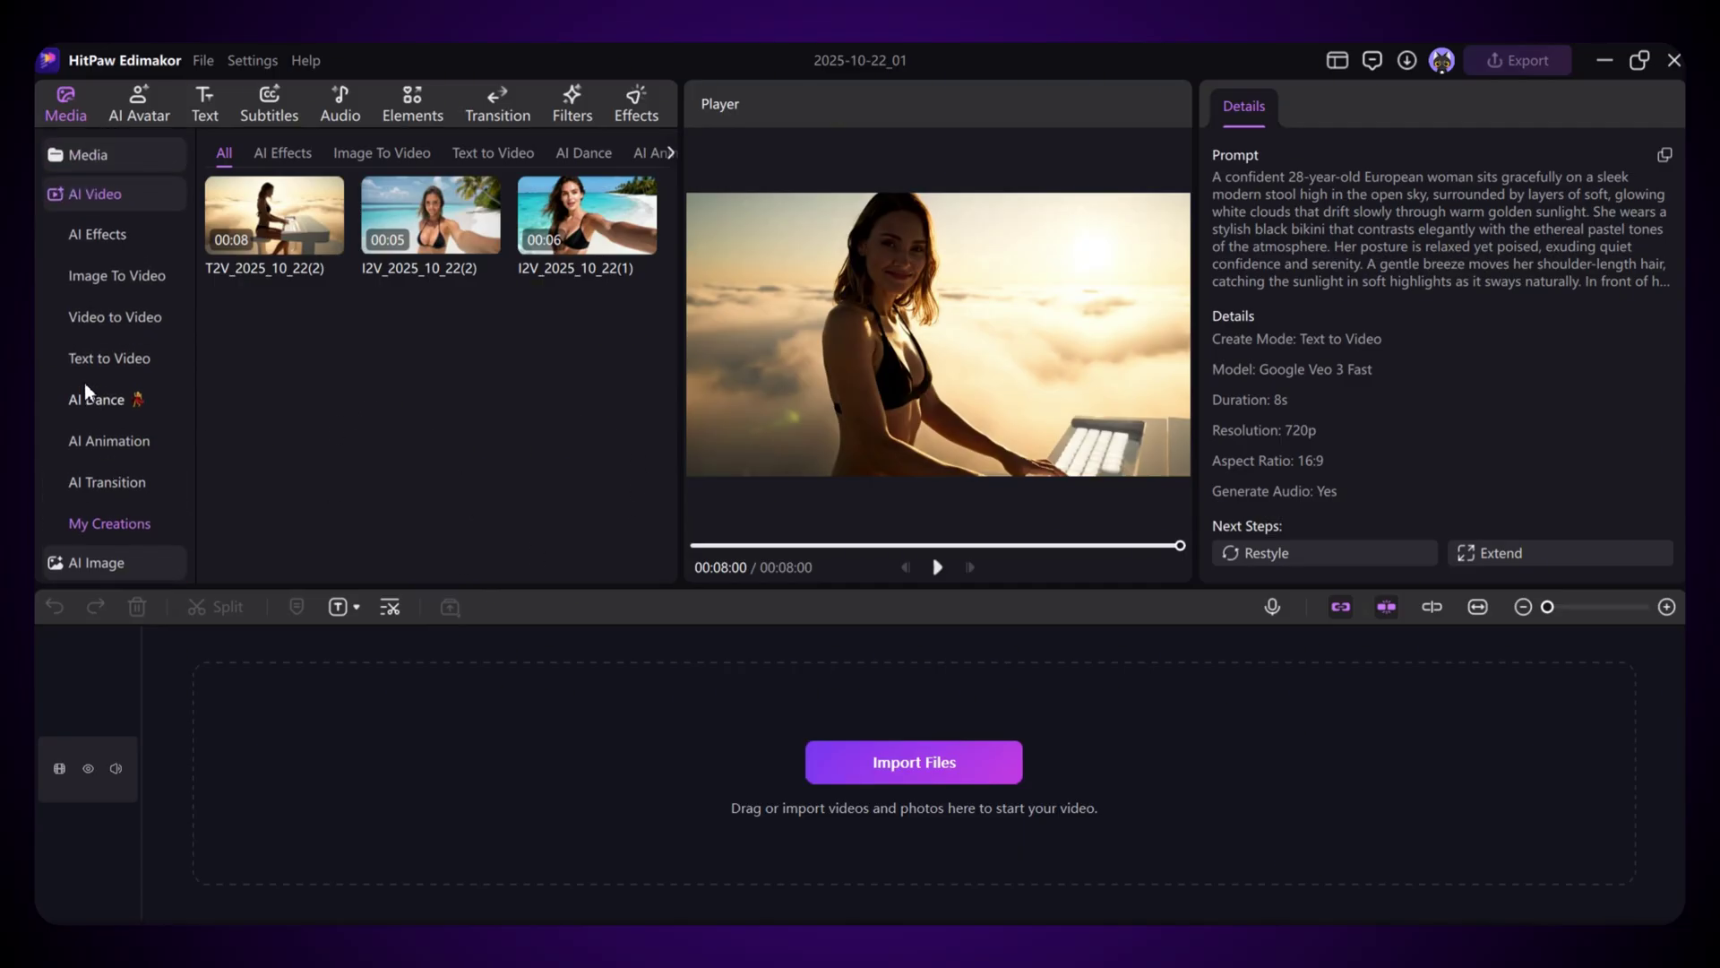
pyautogui.click(107, 234)
pyautogui.scroll(-2, 491, 321)
pyautogui.scroll(-5, 491, 321)
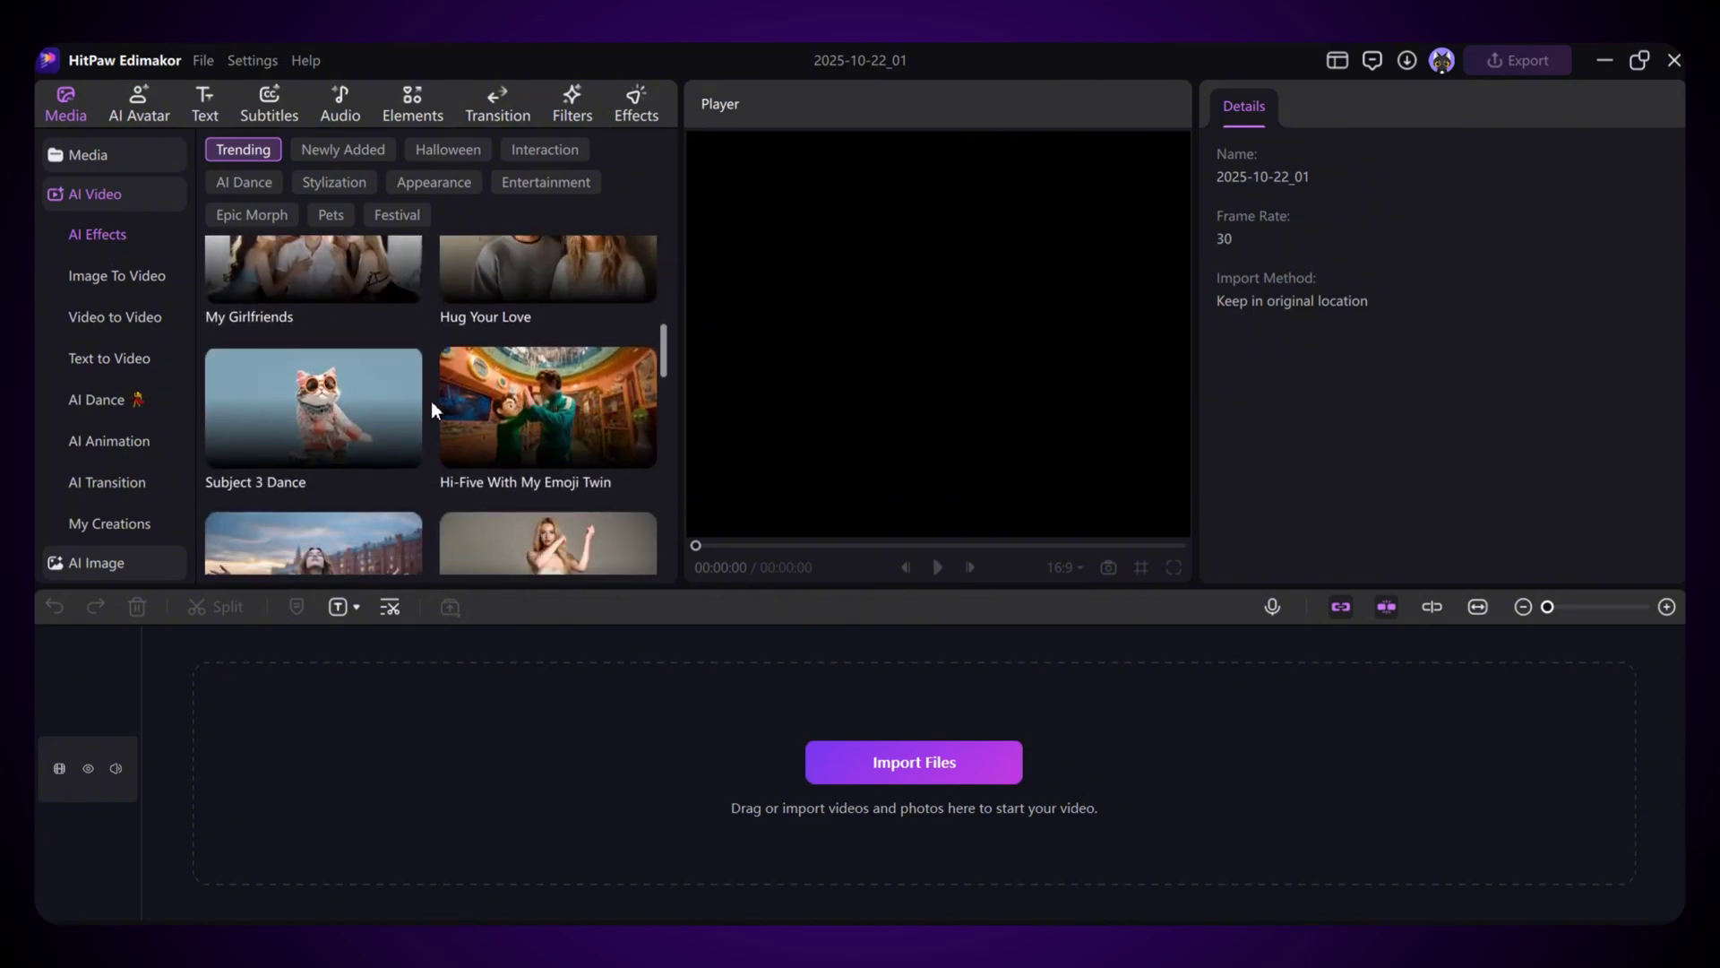
pyautogui.scroll(-4, 432, 401)
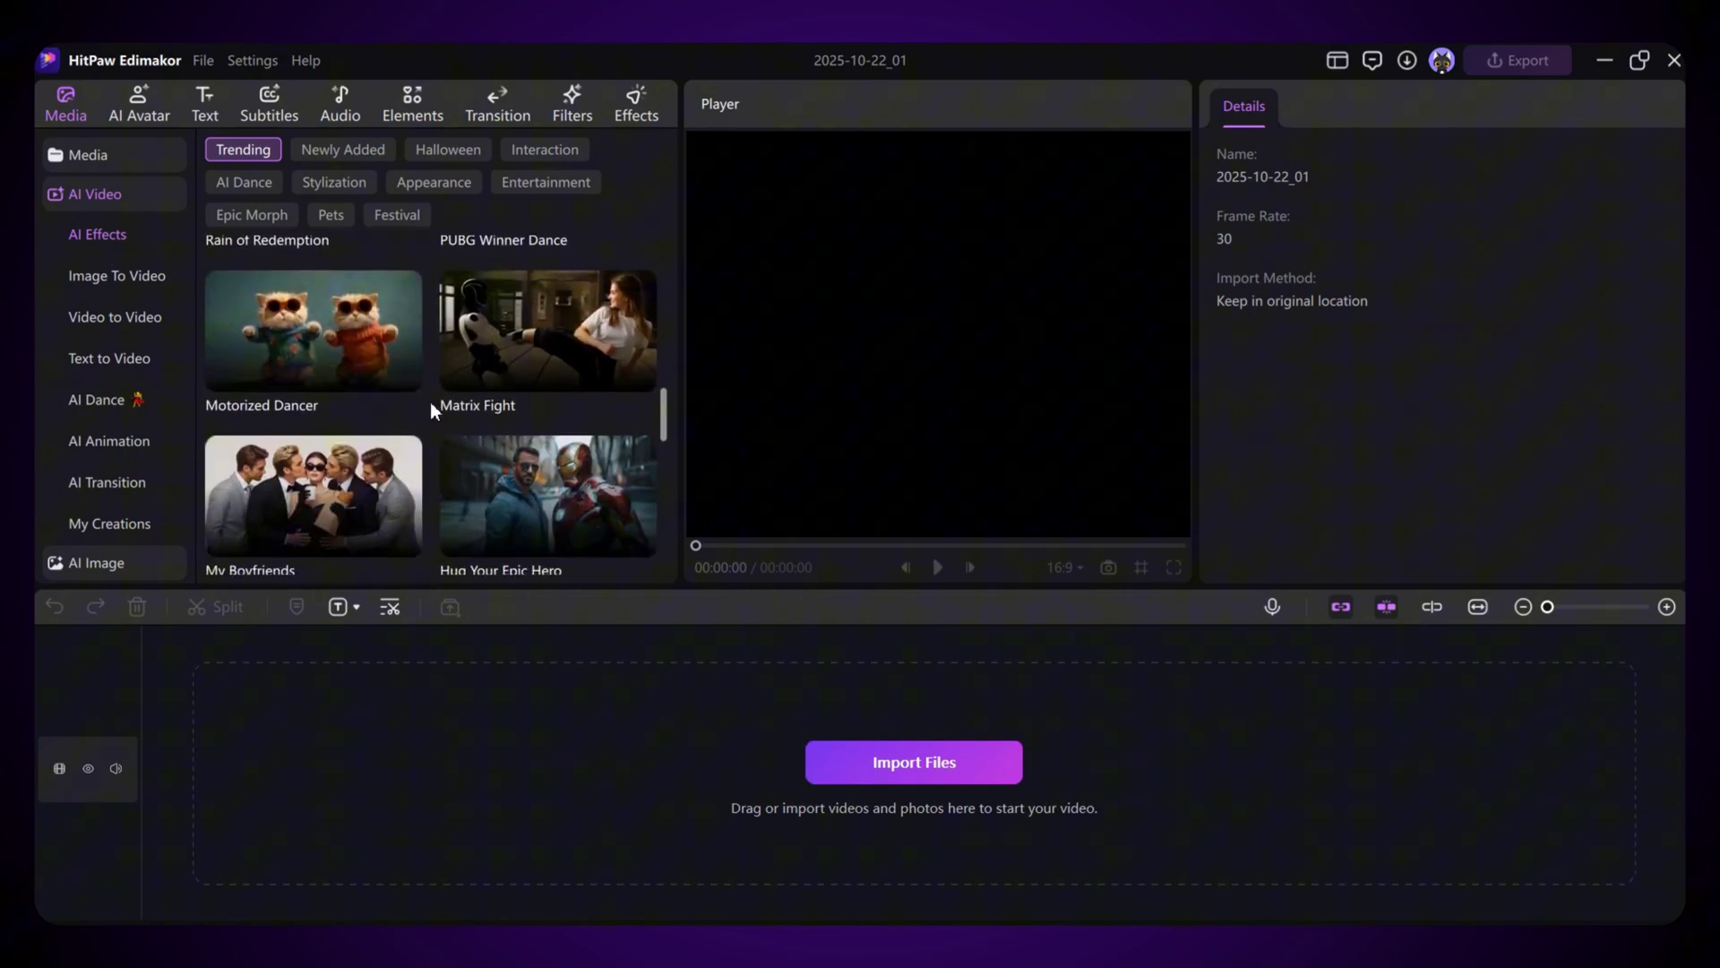
pyautogui.scroll(-5, 430, 402)
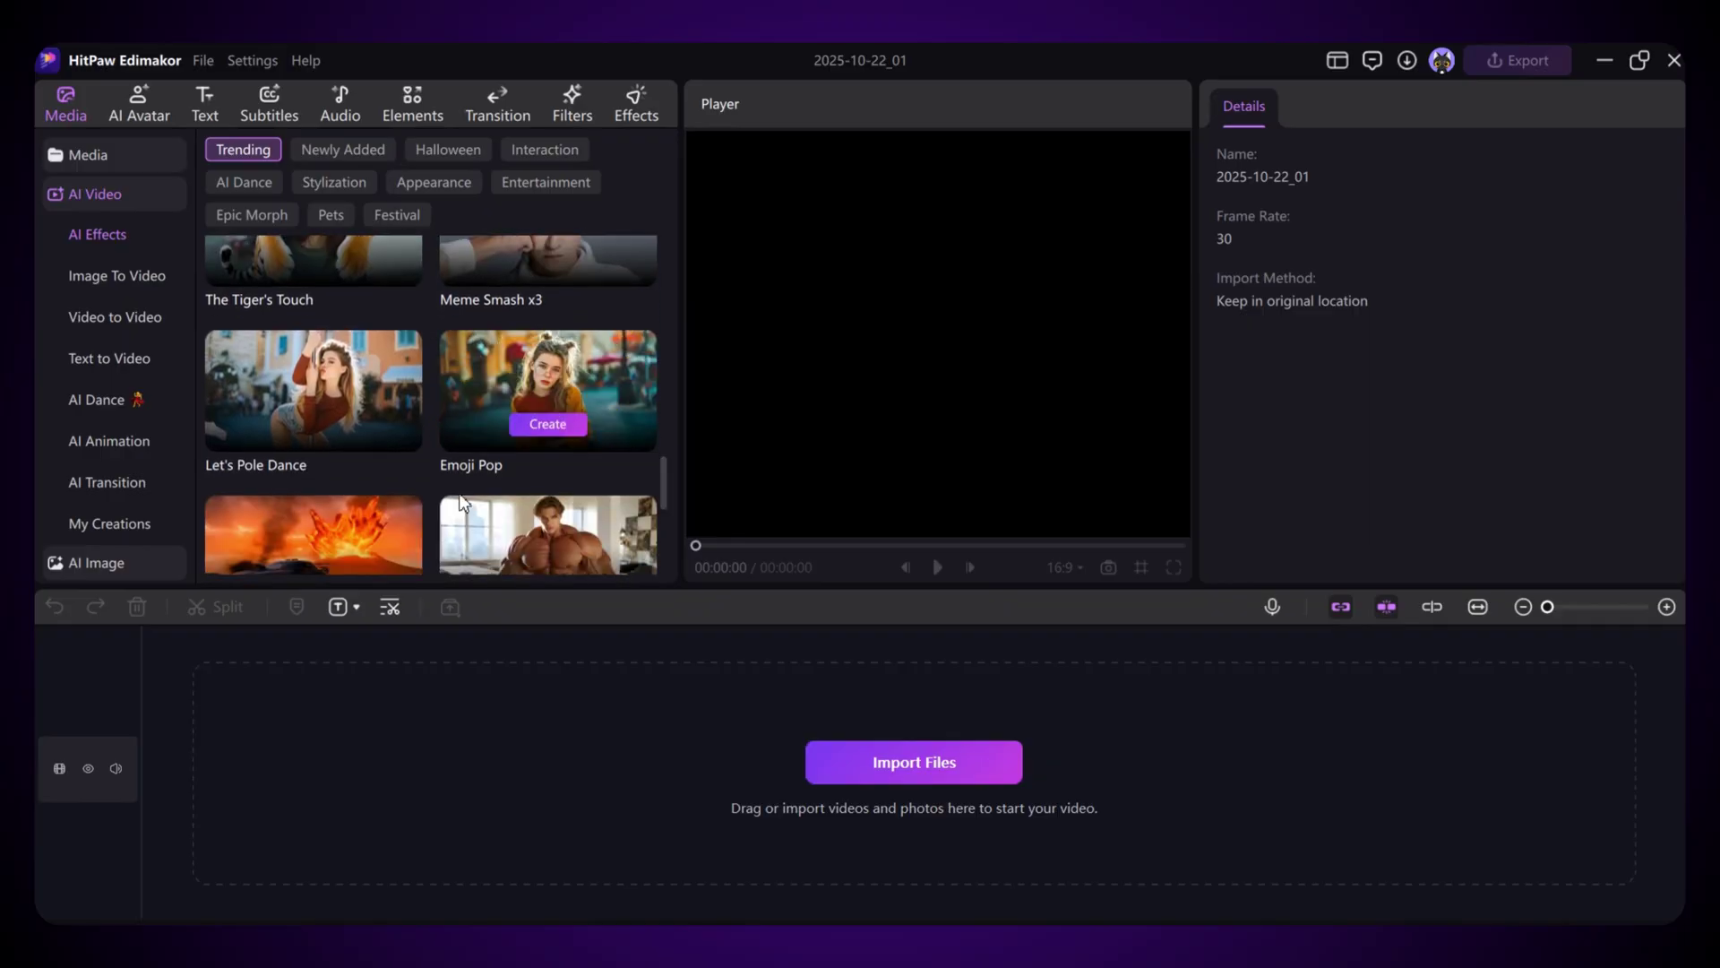
# Step: Start a 3D Figure Factory effect with an uploaded photo cropped to portrait
pyautogui.moveTo(247, 412)
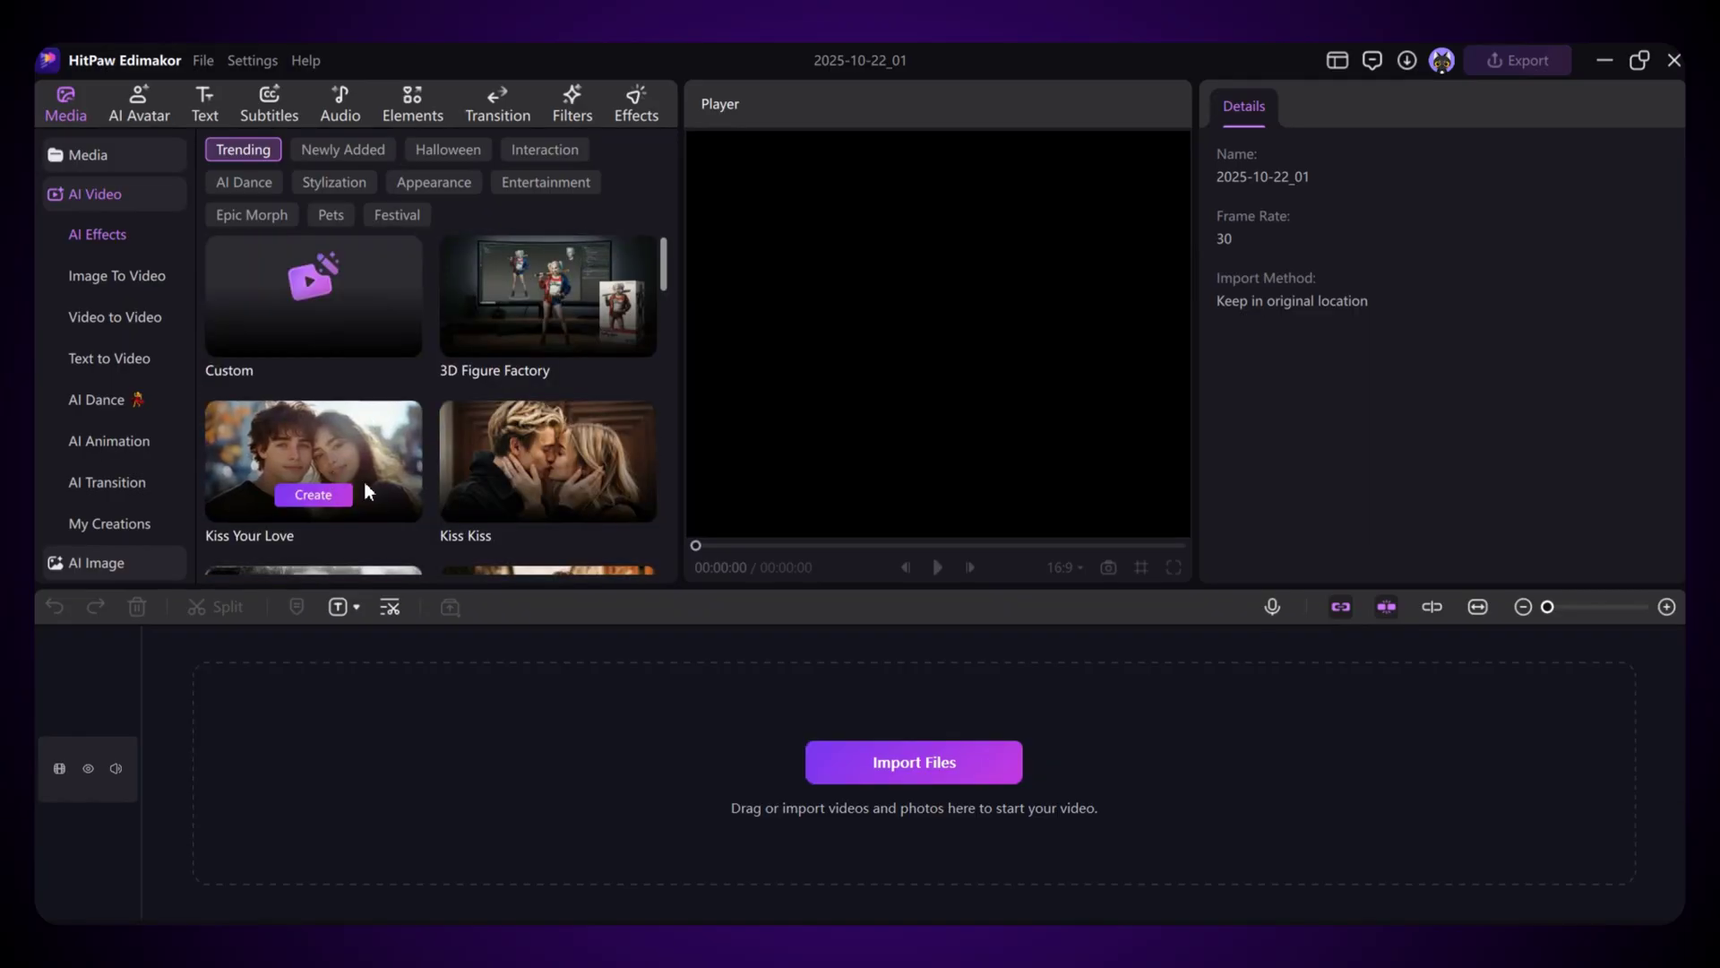
pyautogui.moveTo(487, 468)
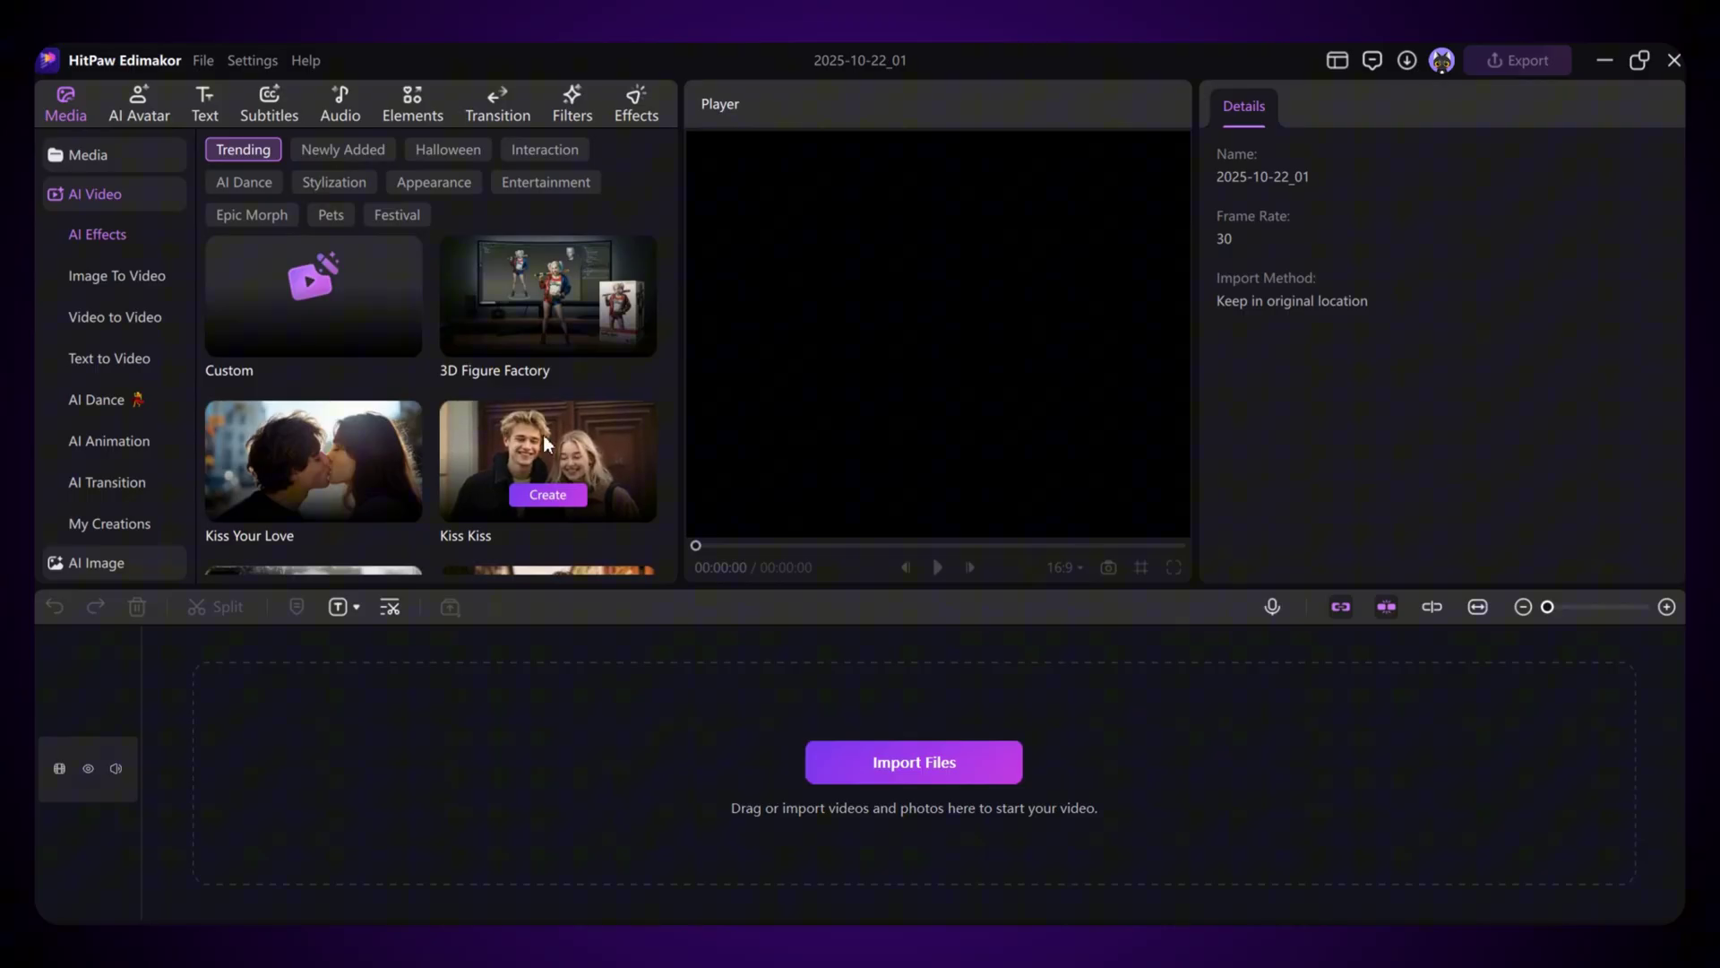
pyautogui.moveTo(546, 347)
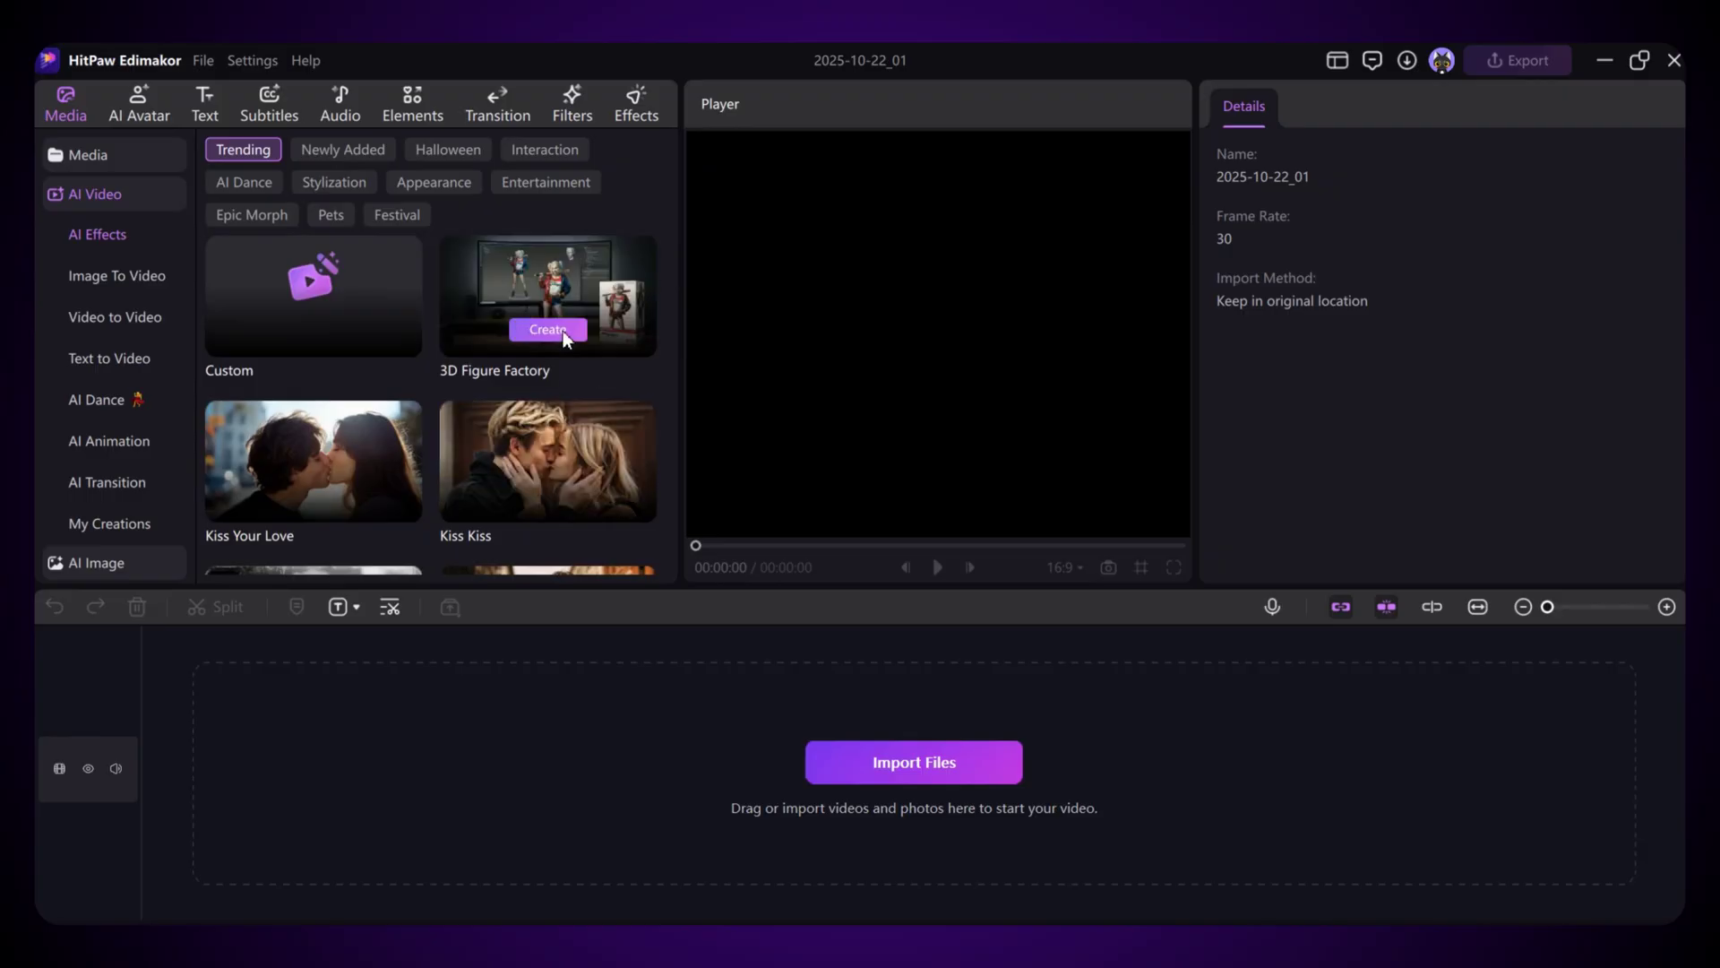
pyautogui.click(550, 329)
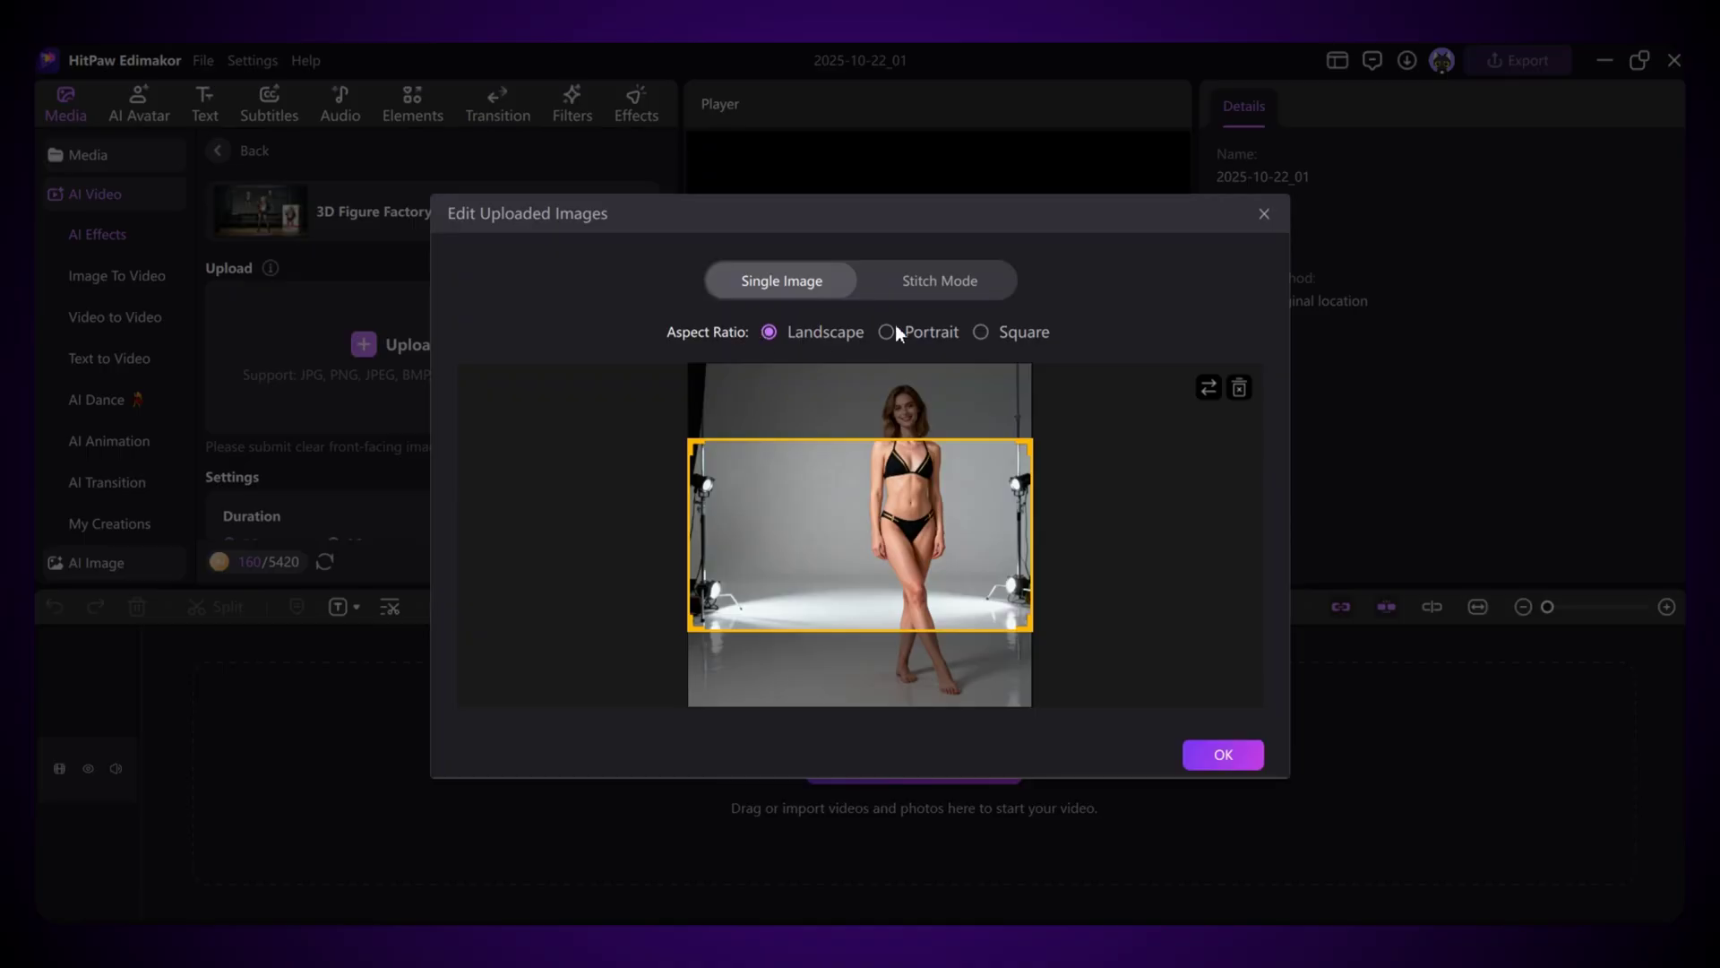
pyautogui.click(896, 330)
pyautogui.click(1223, 755)
# Step: Generate the 3D Figure Factory clip, play Effect_2025_10_22 in My Creations, then open Face Swap
pyautogui.click(615, 561)
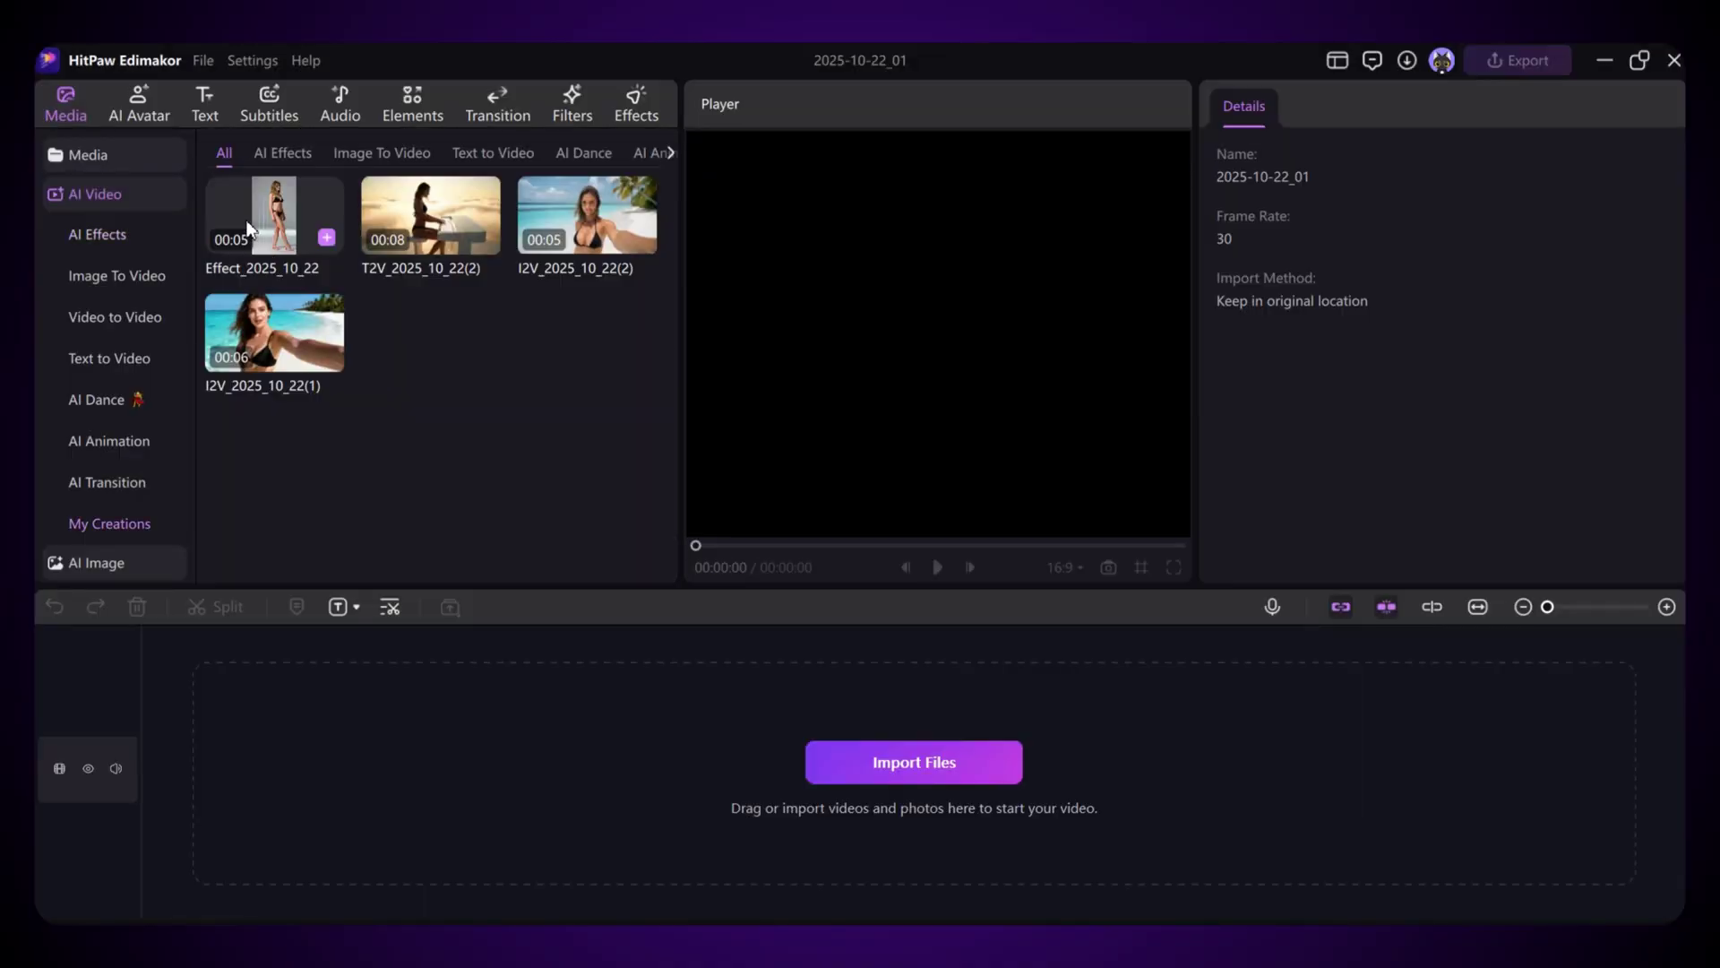
pyautogui.click(322, 255)
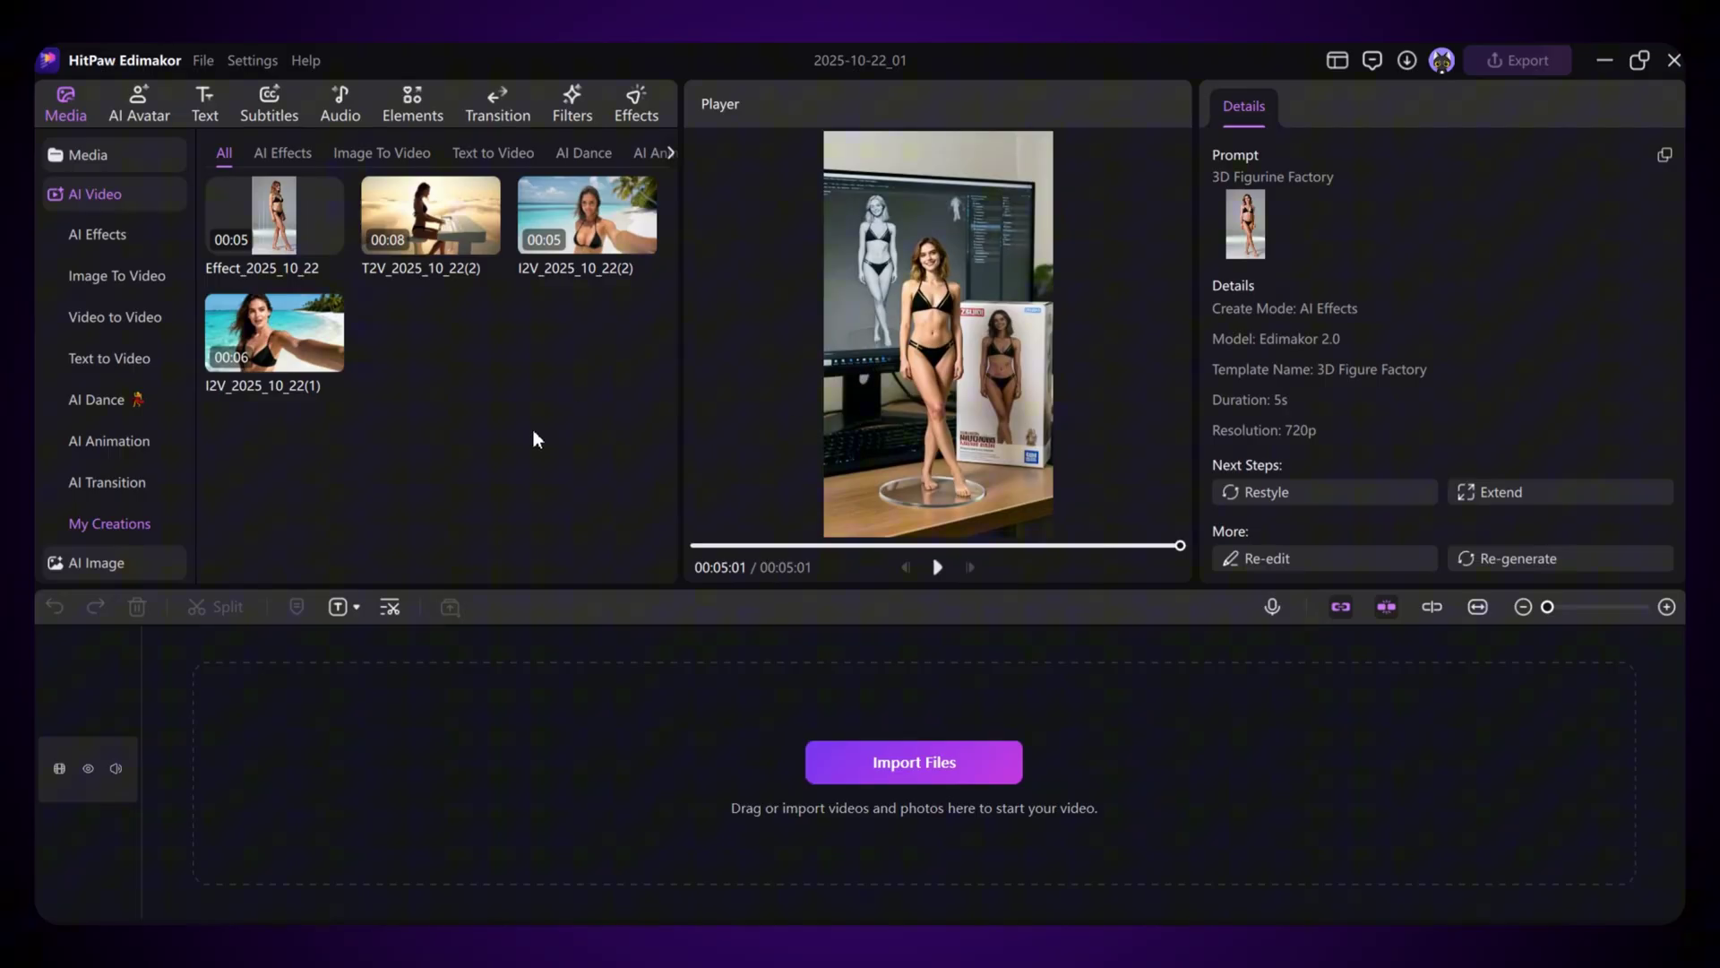
pyautogui.scroll(-5, 88, 396)
pyautogui.click(117, 387)
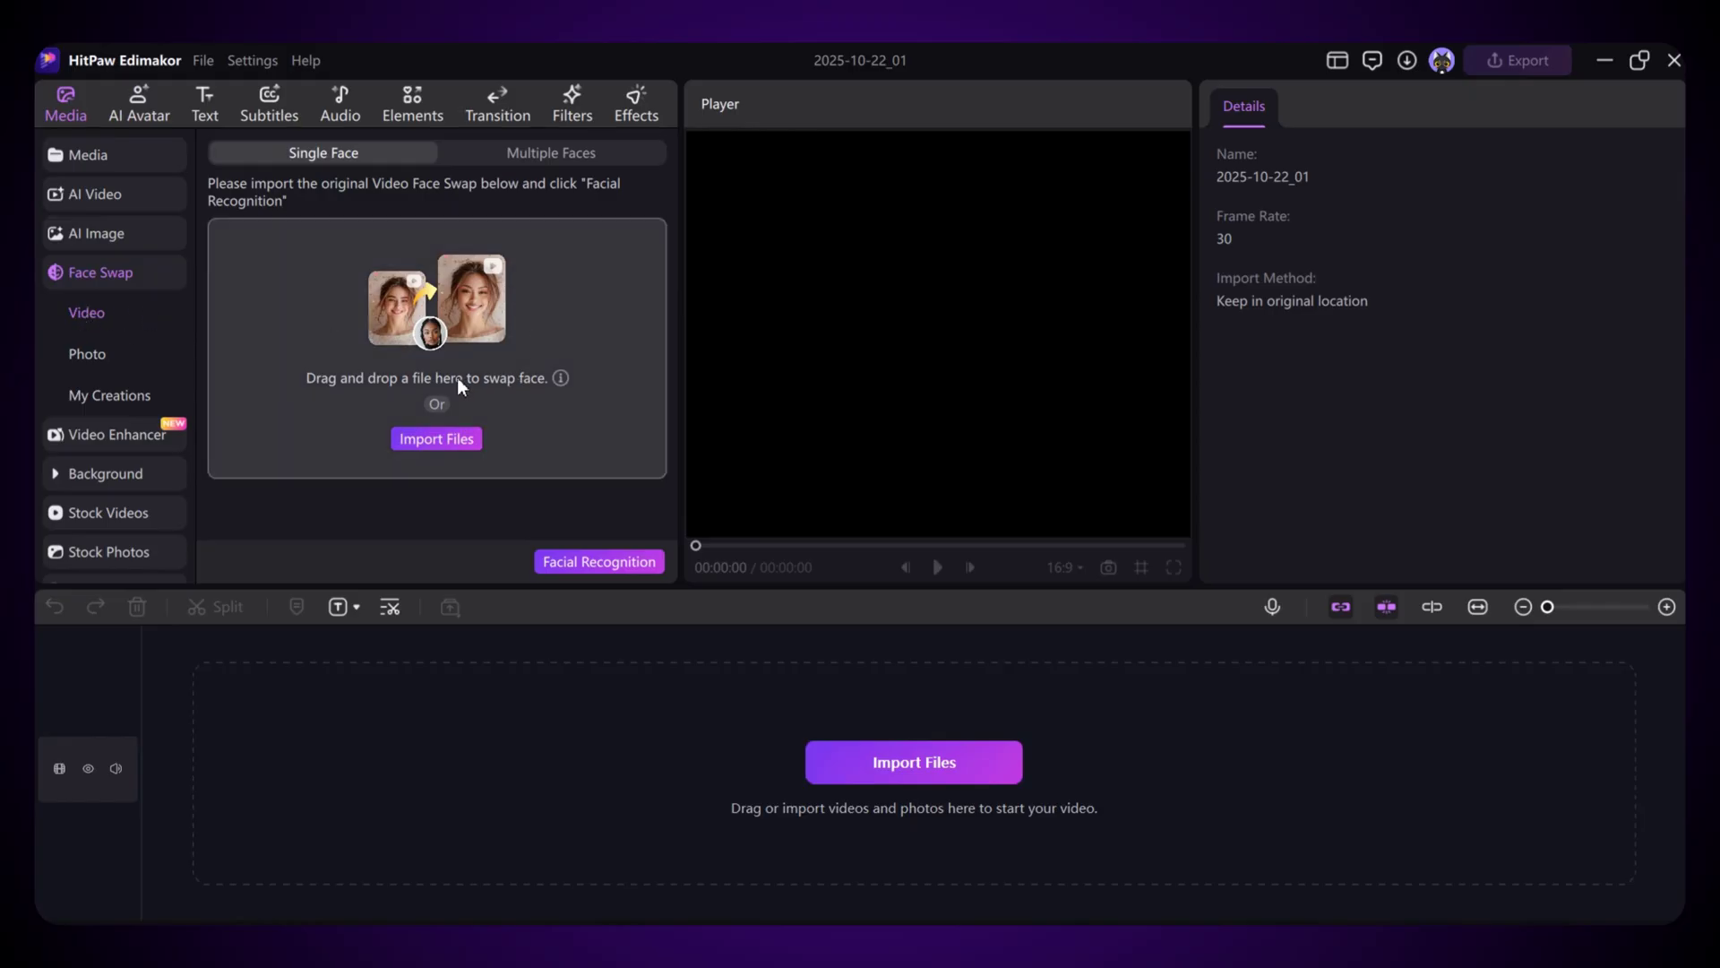
# Step: Switch Face Swap to Photo in Single Face mode and import the black-hat portrait
pyautogui.click(77, 354)
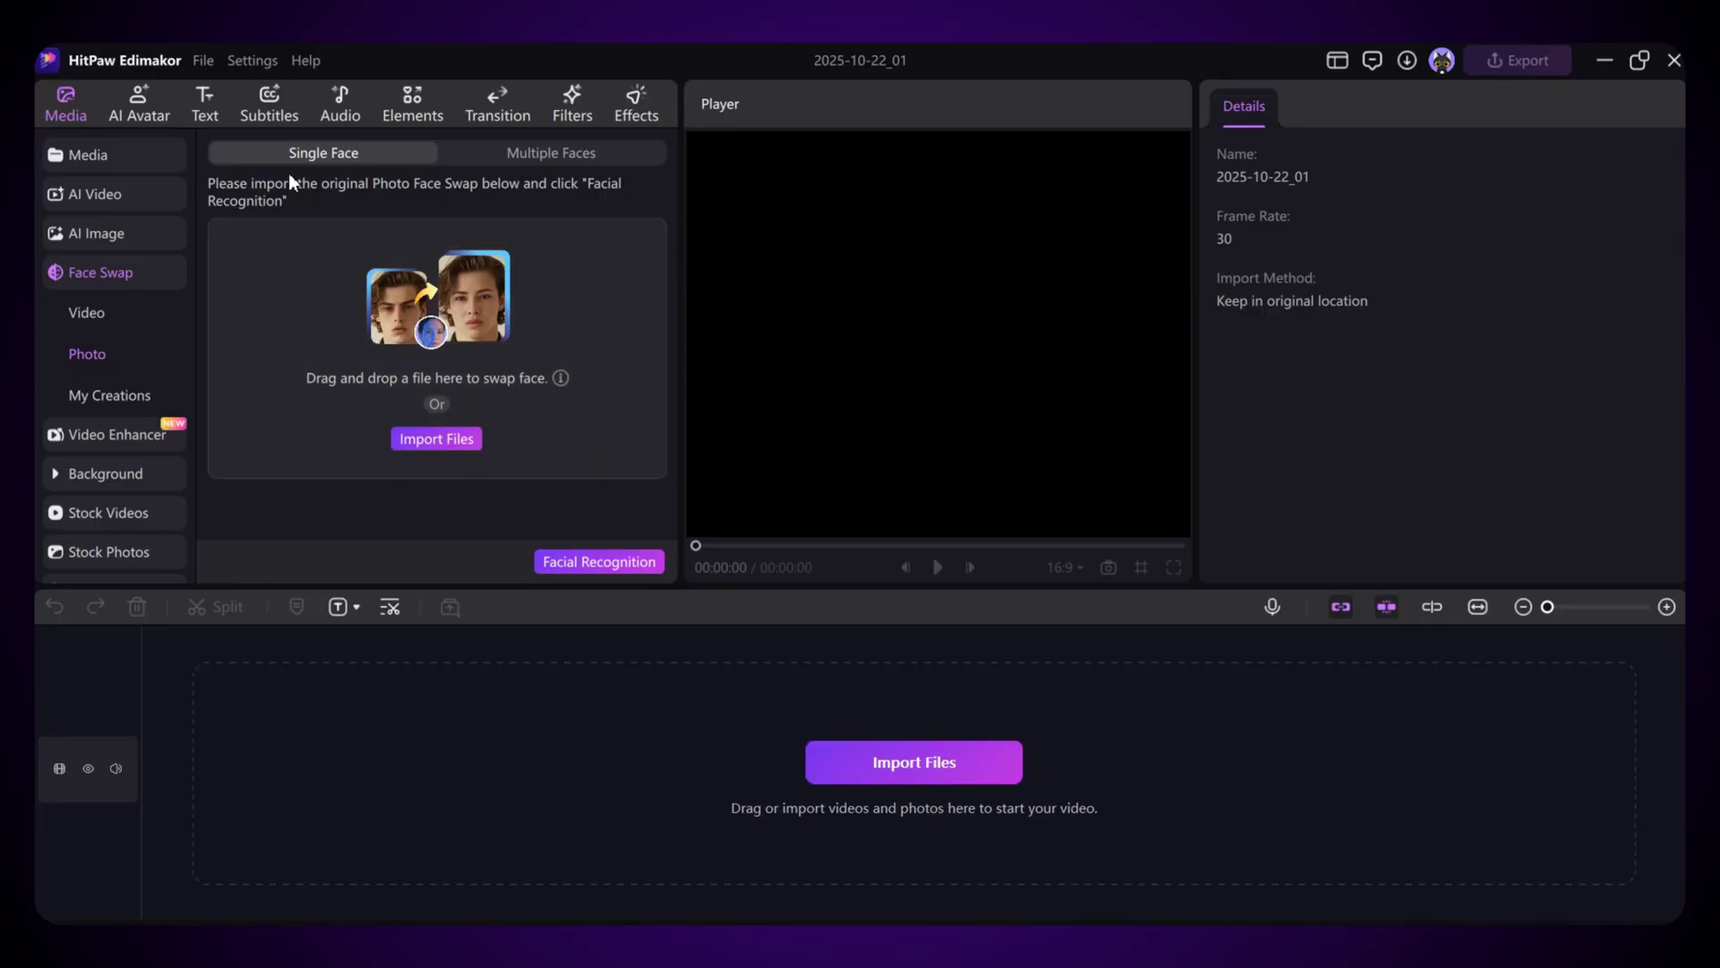
pyautogui.click(574, 155)
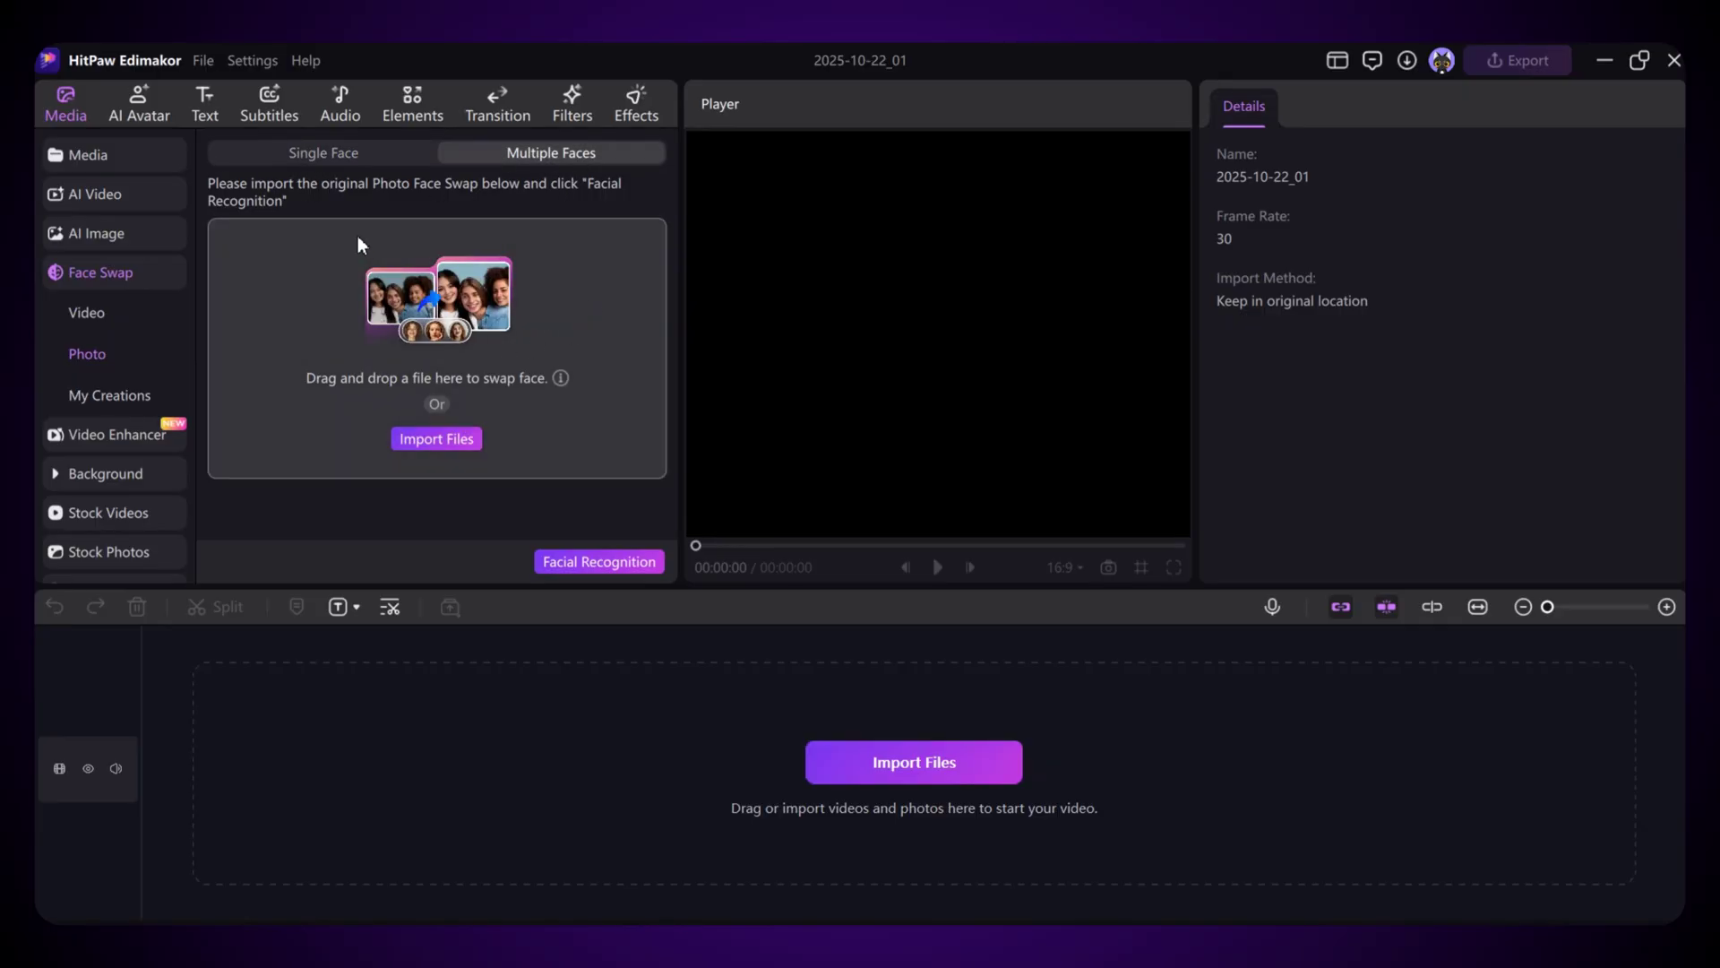
pyautogui.click(338, 154)
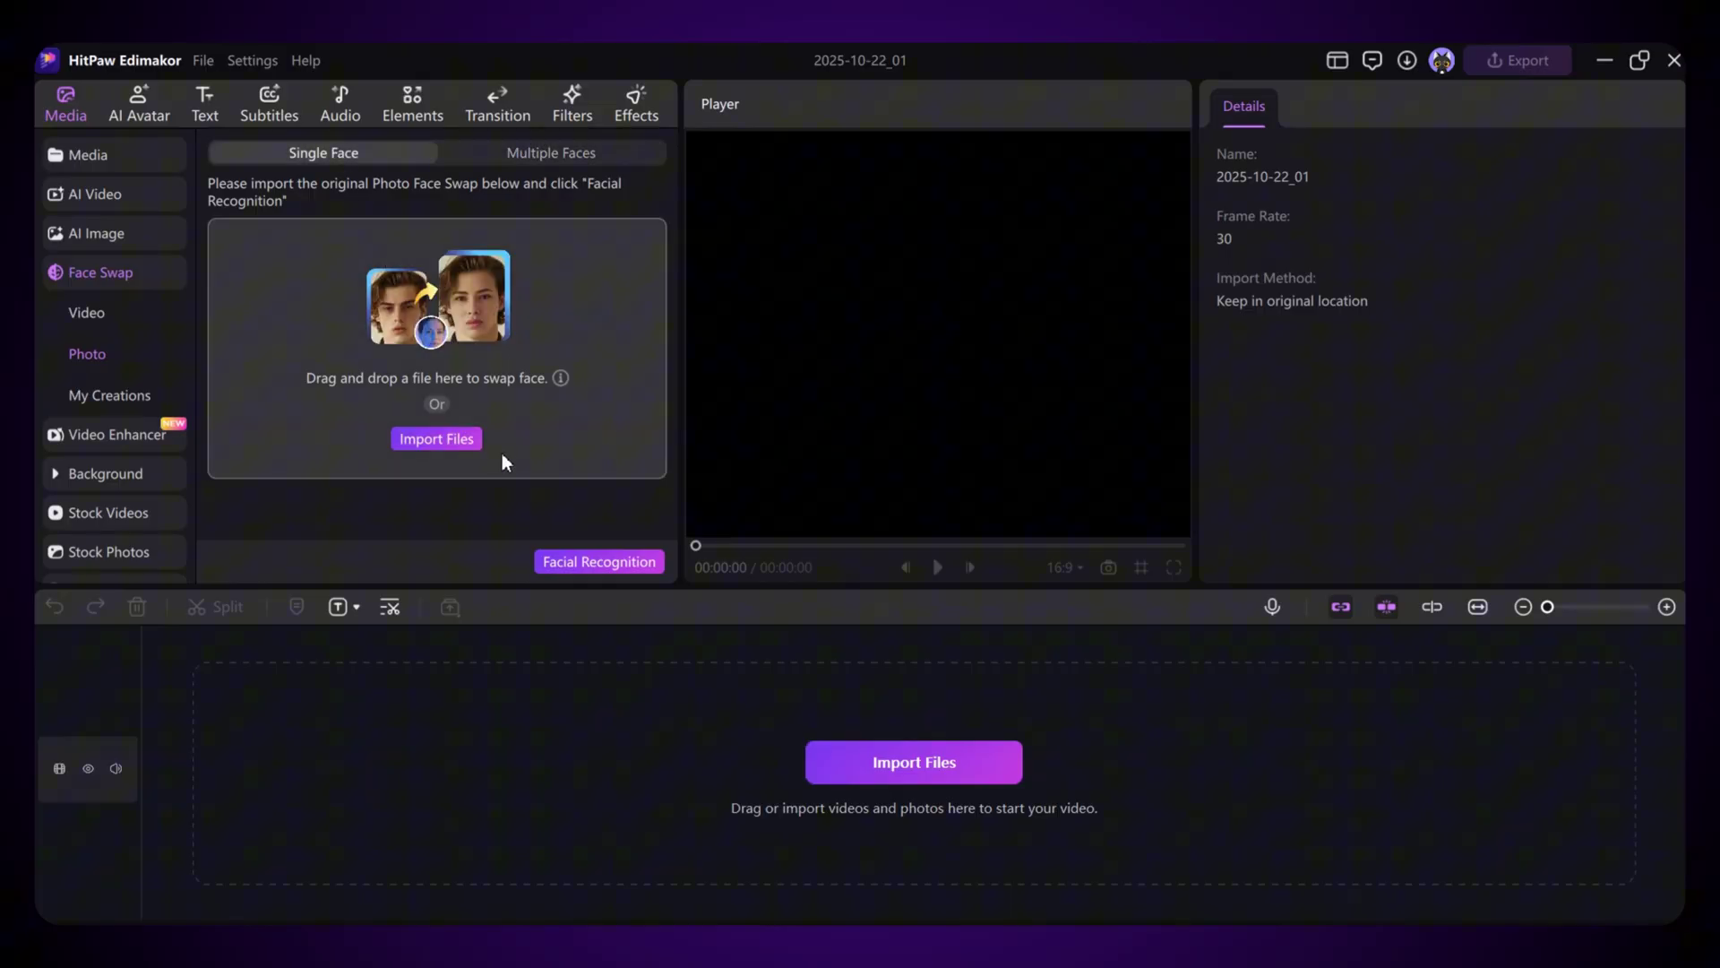
pyautogui.click(416, 443)
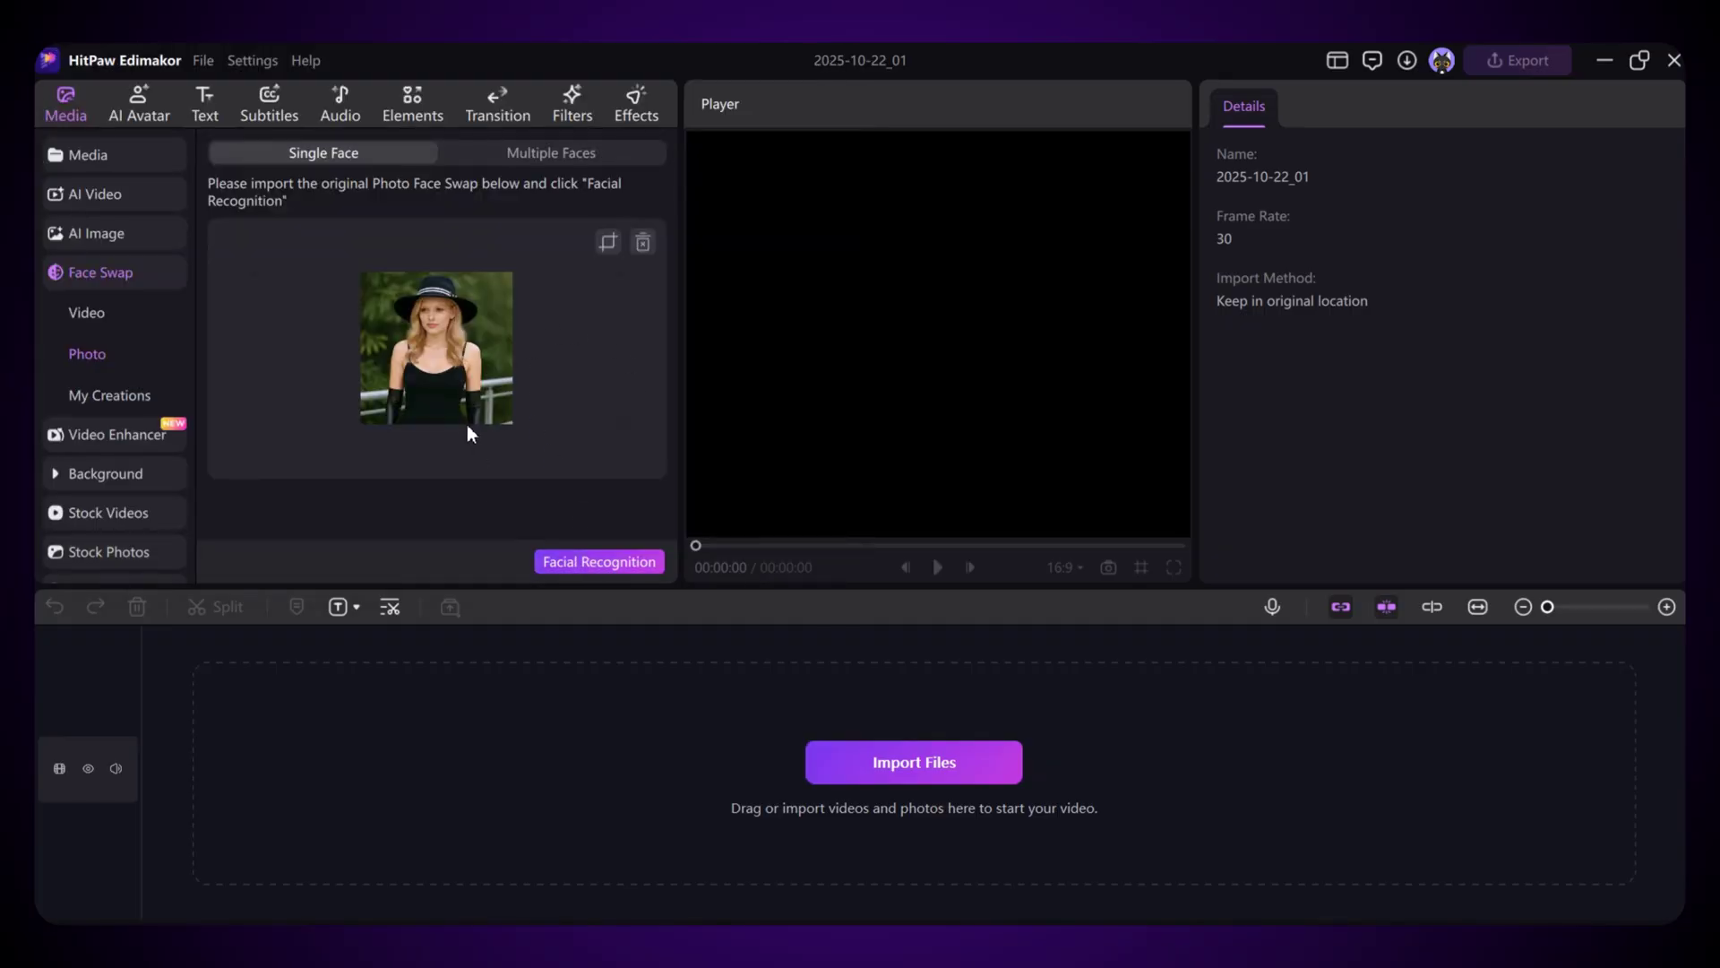
# Step: Detect faces, add a custom replacement face for Face1, swap it, and view the result
pyautogui.click(630, 559)
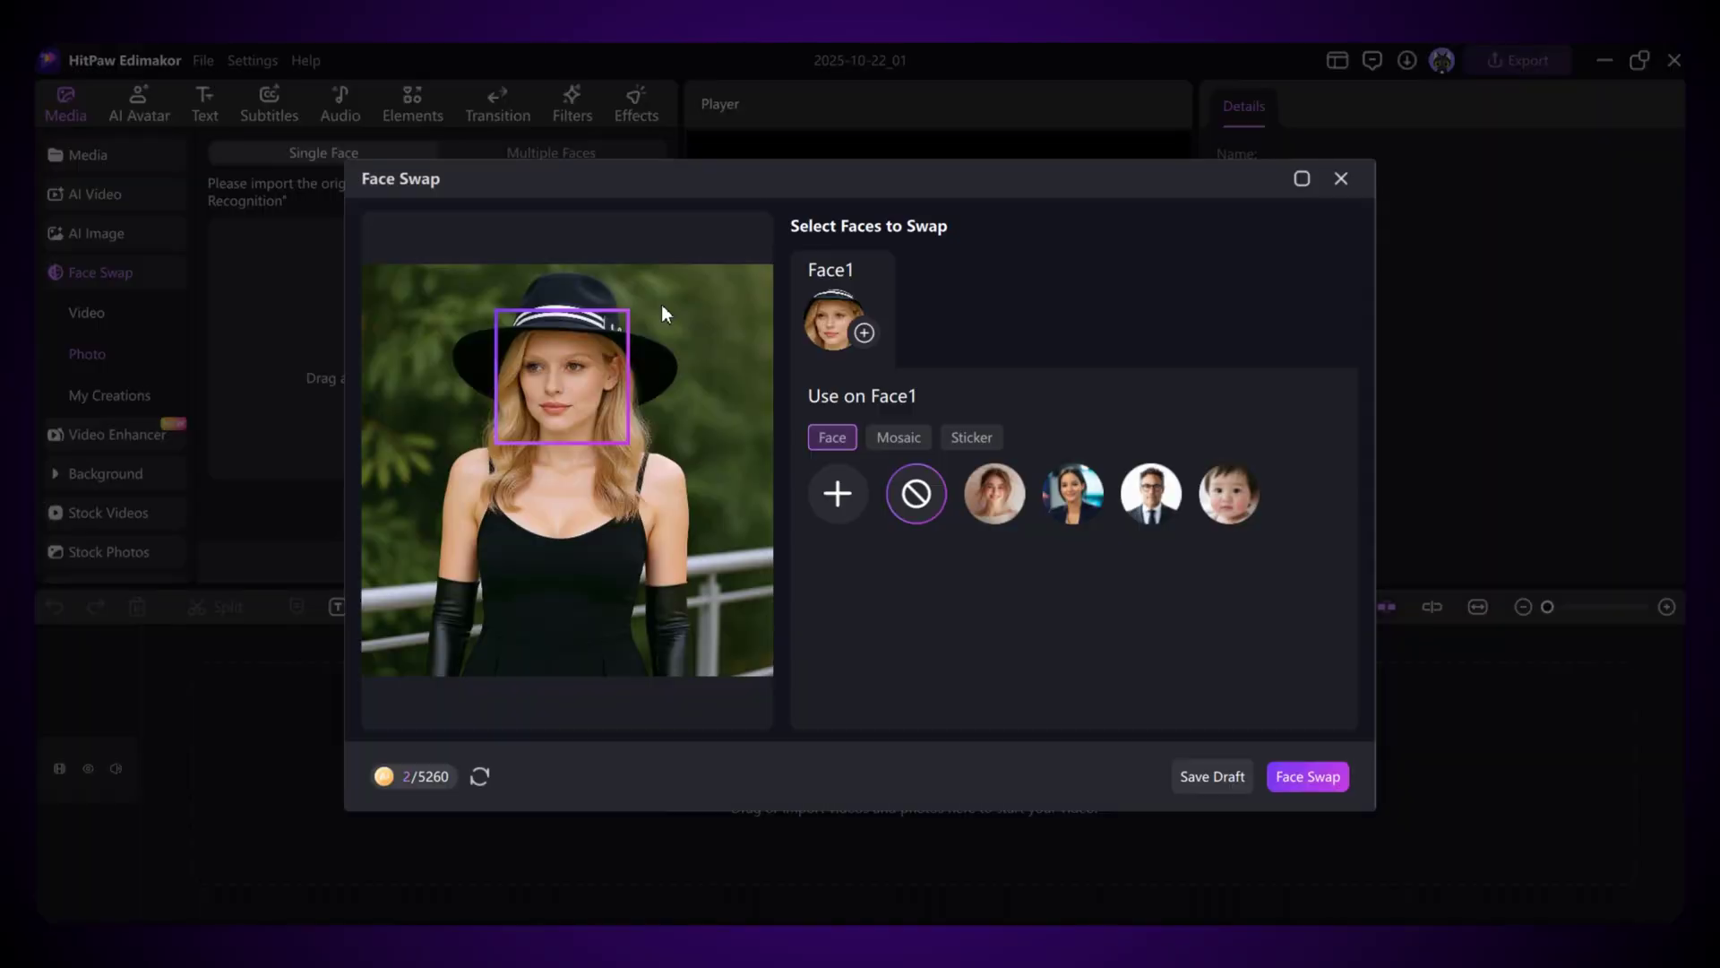
pyautogui.click(837, 493)
pyautogui.click(1011, 645)
pyautogui.click(1290, 776)
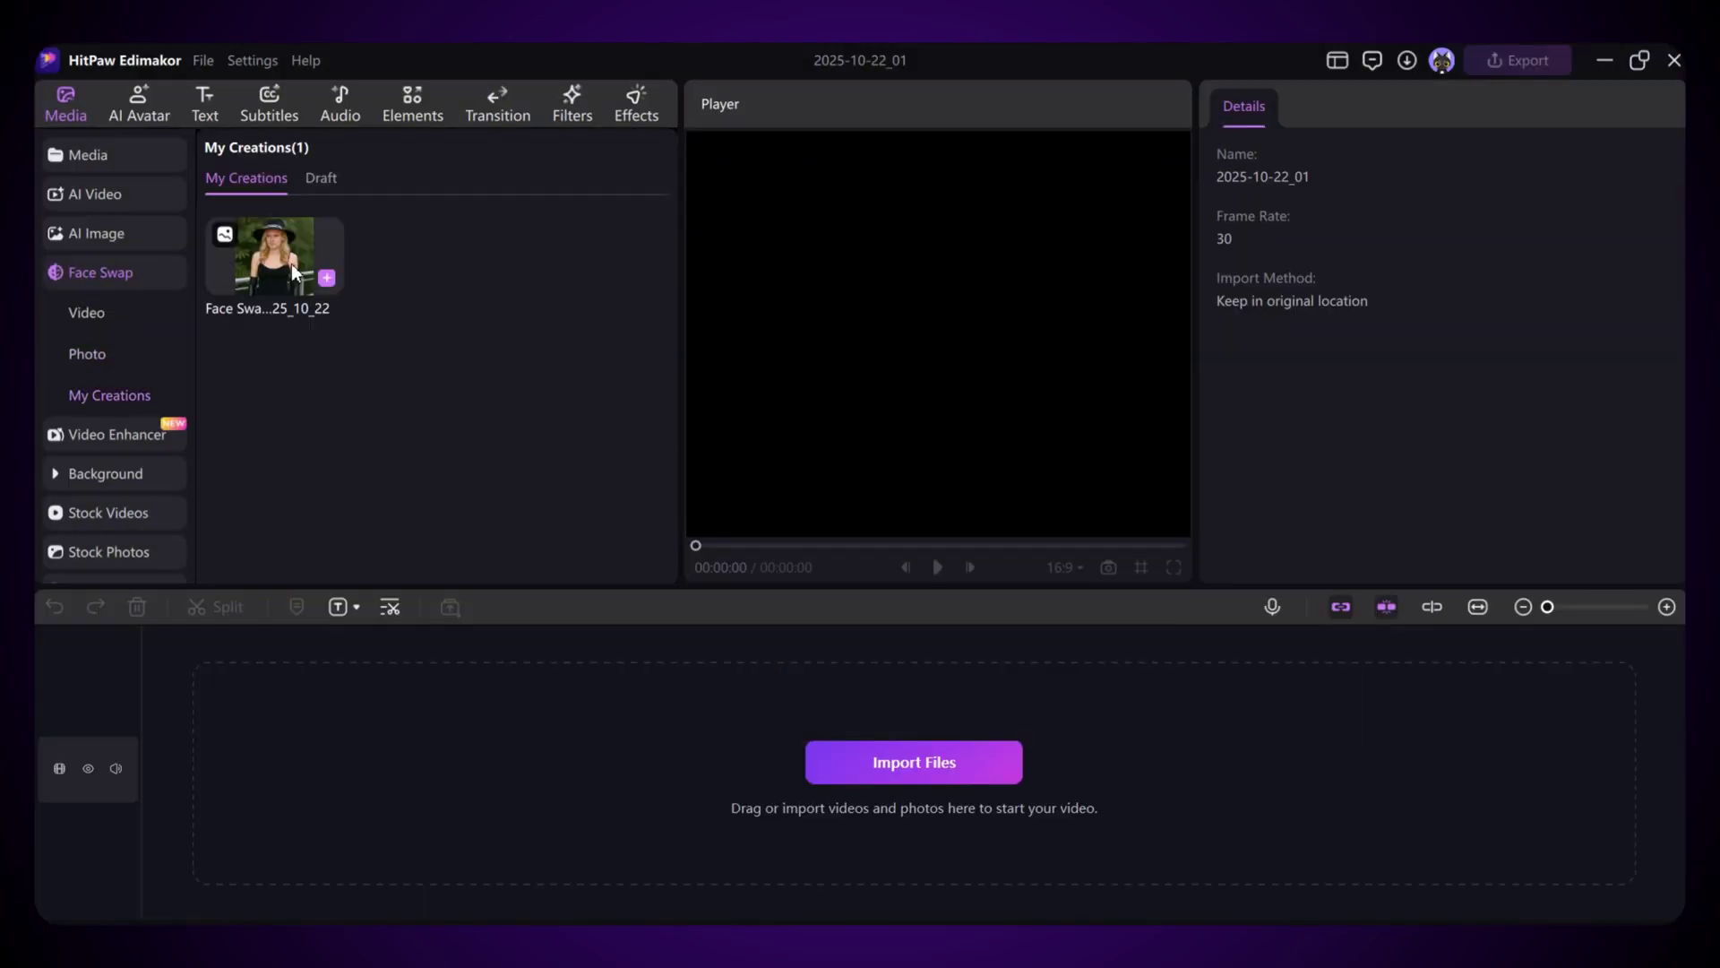
pyautogui.click(292, 263)
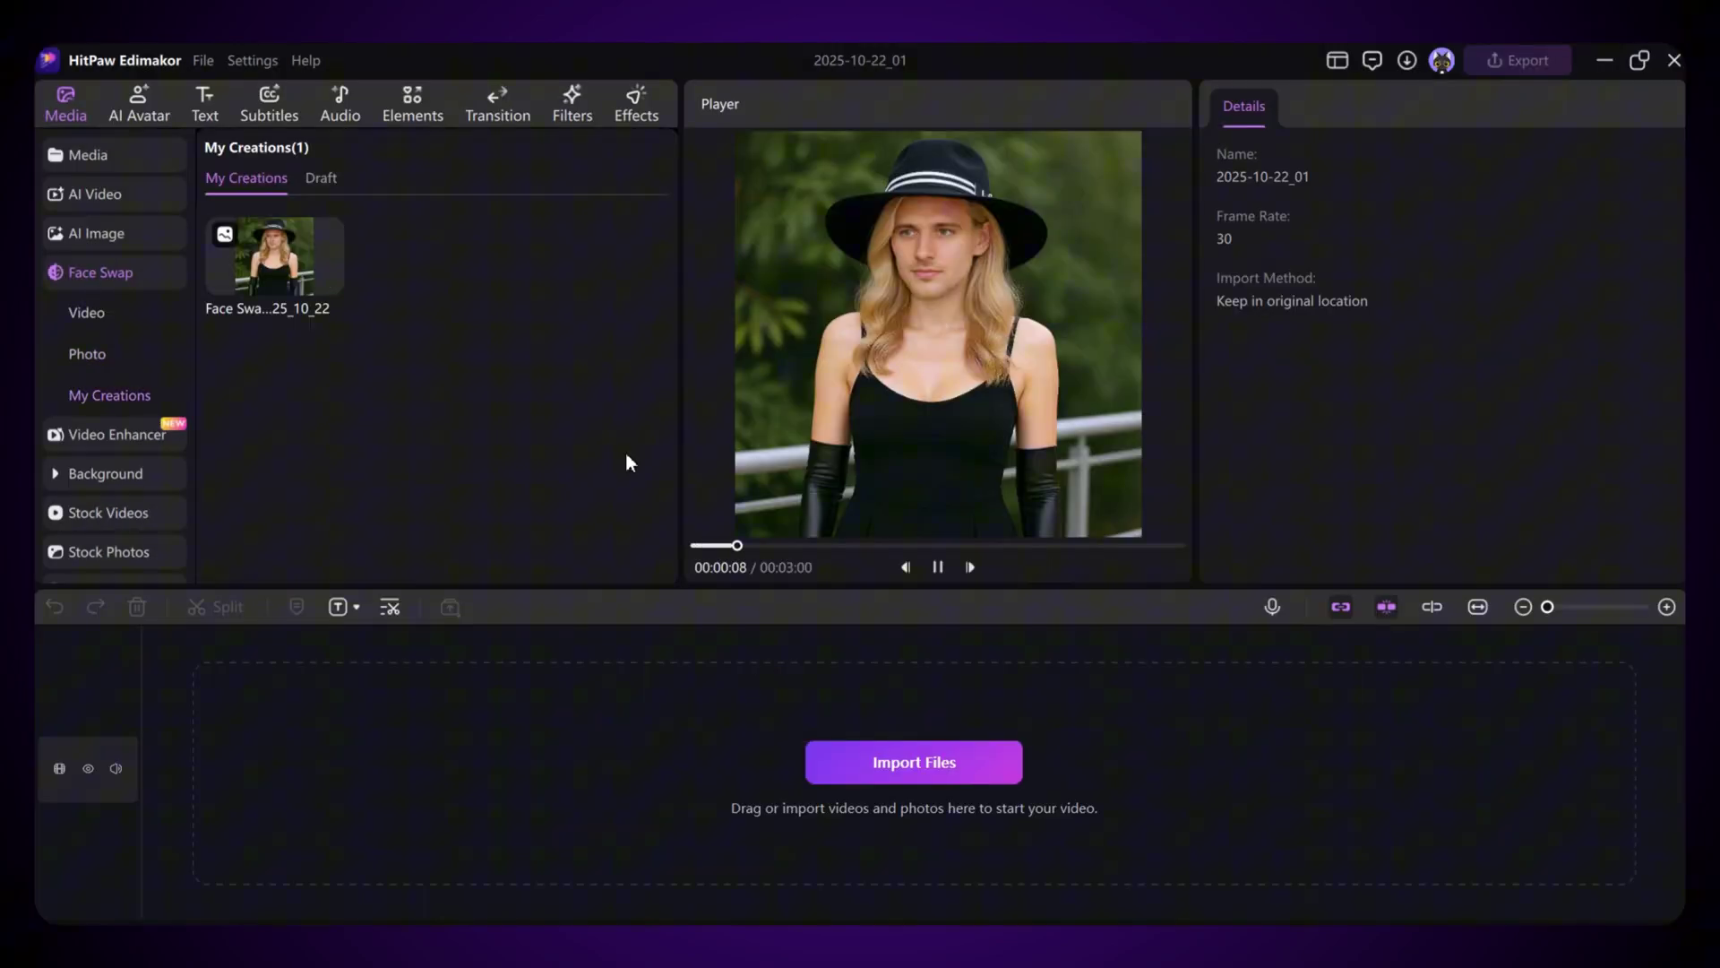